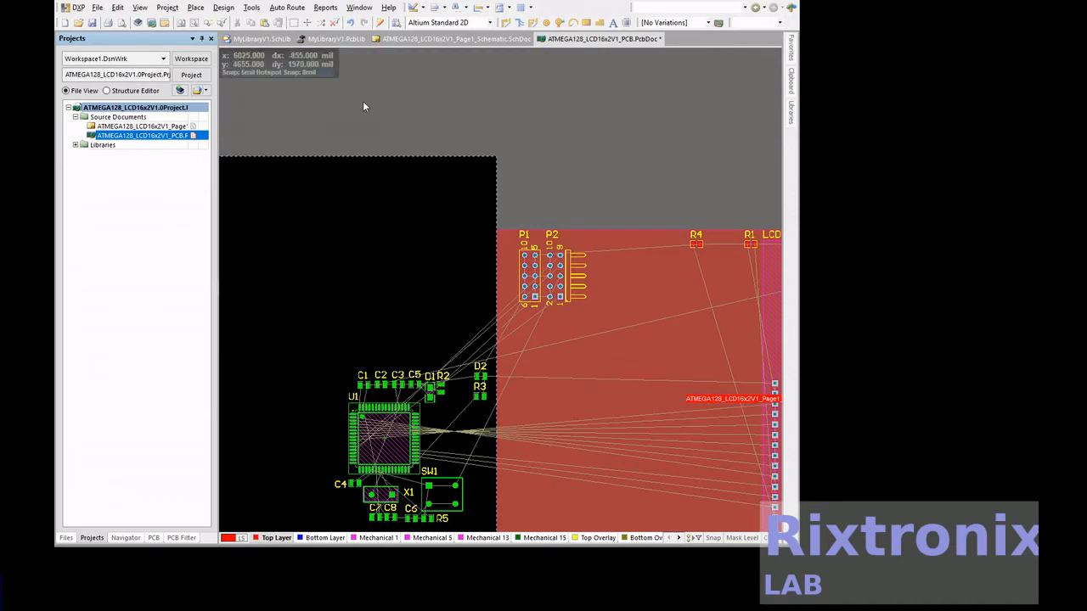
# - Move D2 and R3 together to just above SW1 and rotate the pair so they stand upright side by side
pyautogui.click(450, 39)
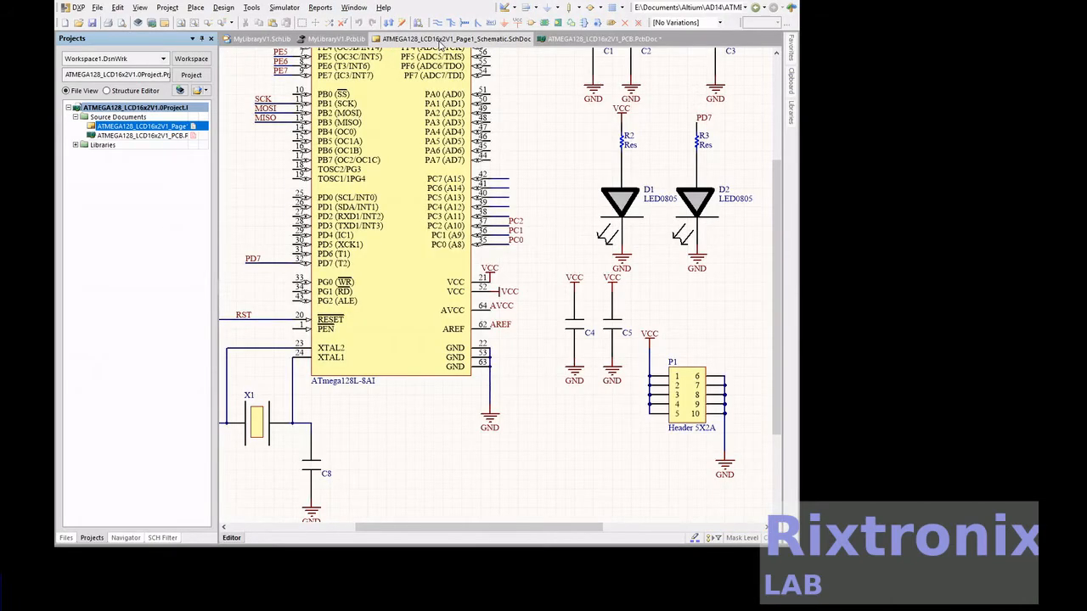
pyautogui.click(556, 40)
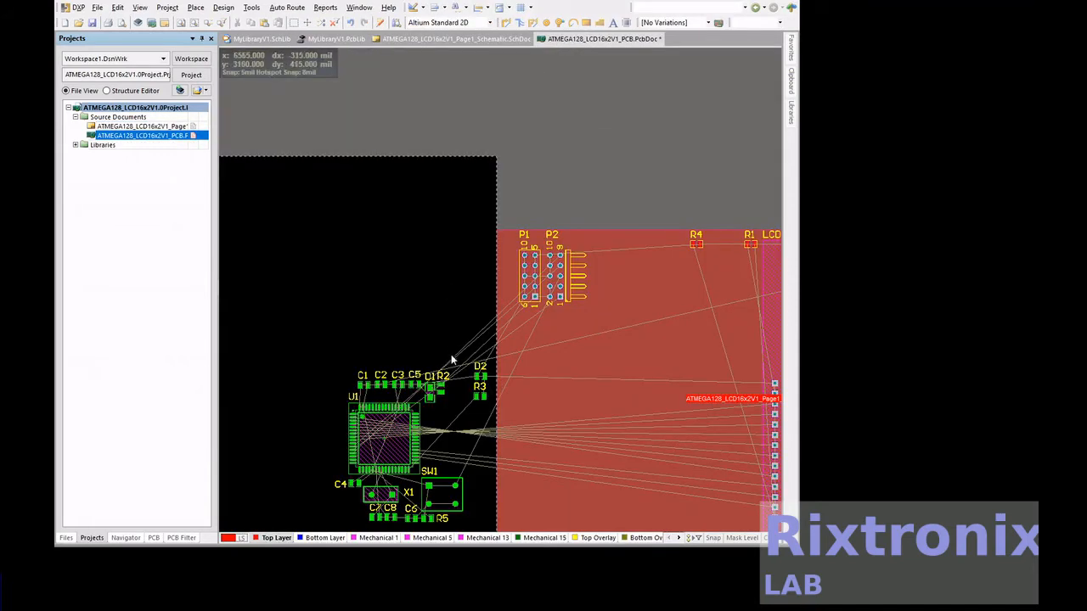
pyautogui.moveTo(451, 341); pyautogui.dragTo(507, 413)
pyautogui.moveTo(480, 377); pyautogui.dragTo(462, 473)
pyautogui.press('space')
pyautogui.press('space')
pyautogui.press('space')
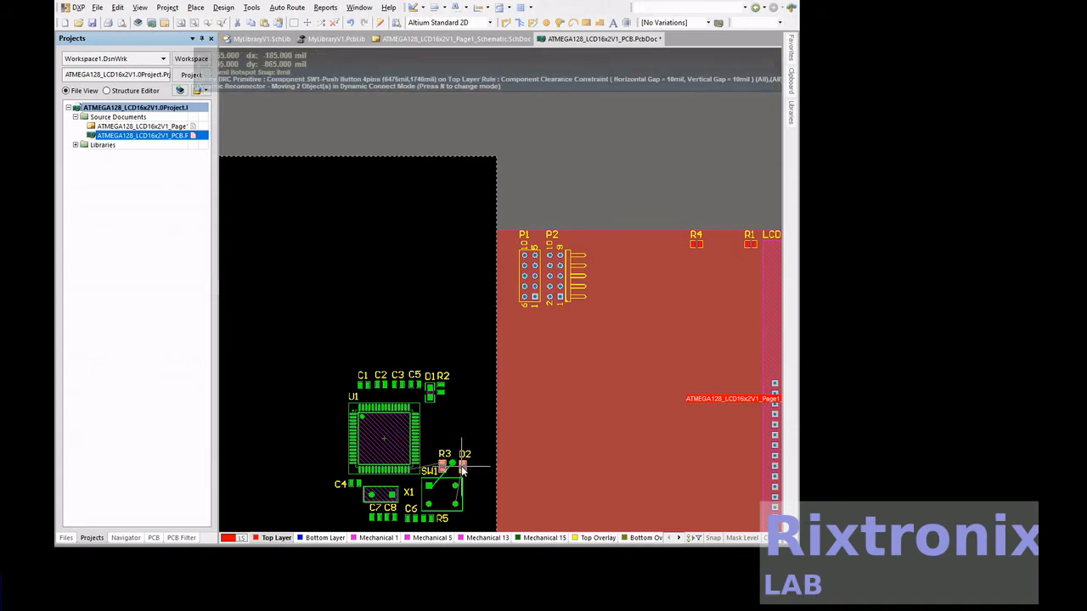
pyautogui.moveTo(462, 472); pyautogui.dragTo(461, 471)
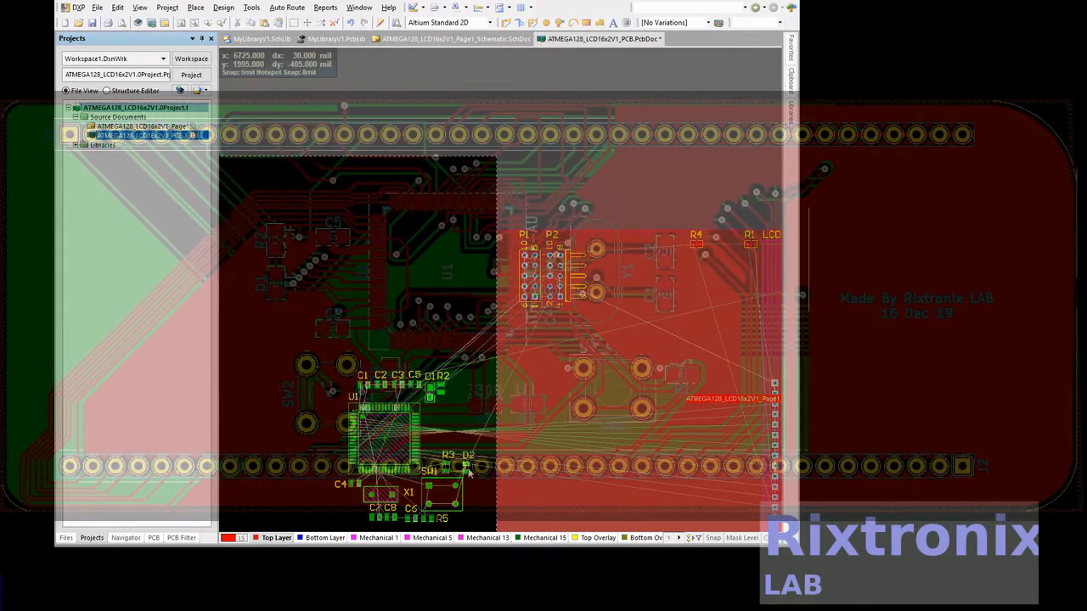
# - Adjust D2's position beside R3 above SW1, and reset the design rule error markers on the board
pyautogui.moveTo(465, 467); pyautogui.dragTo(463, 466)
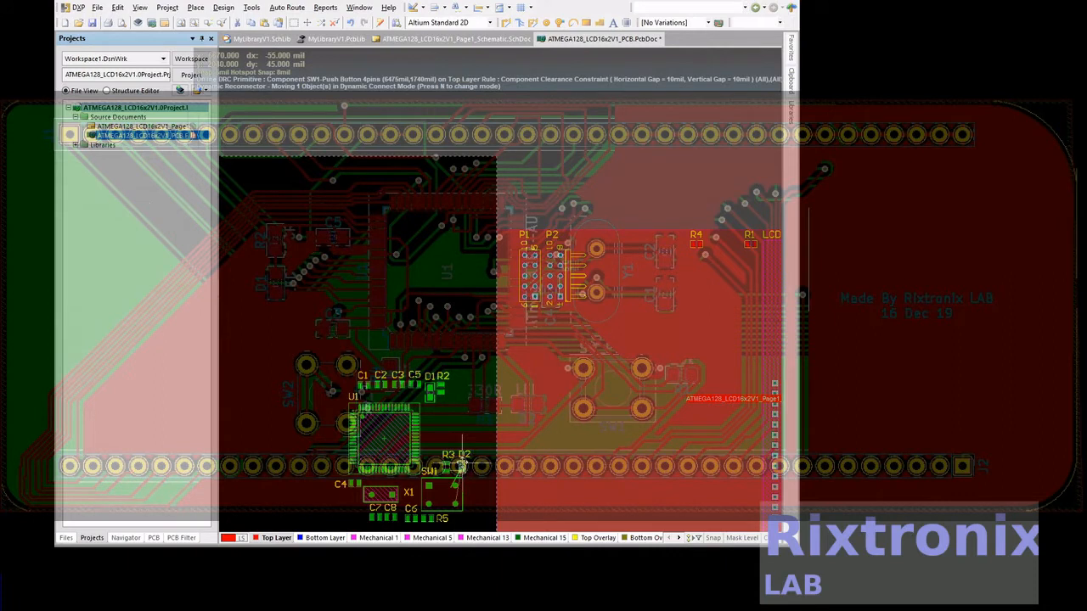
pyautogui.moveTo(459, 466); pyautogui.dragTo(460, 465)
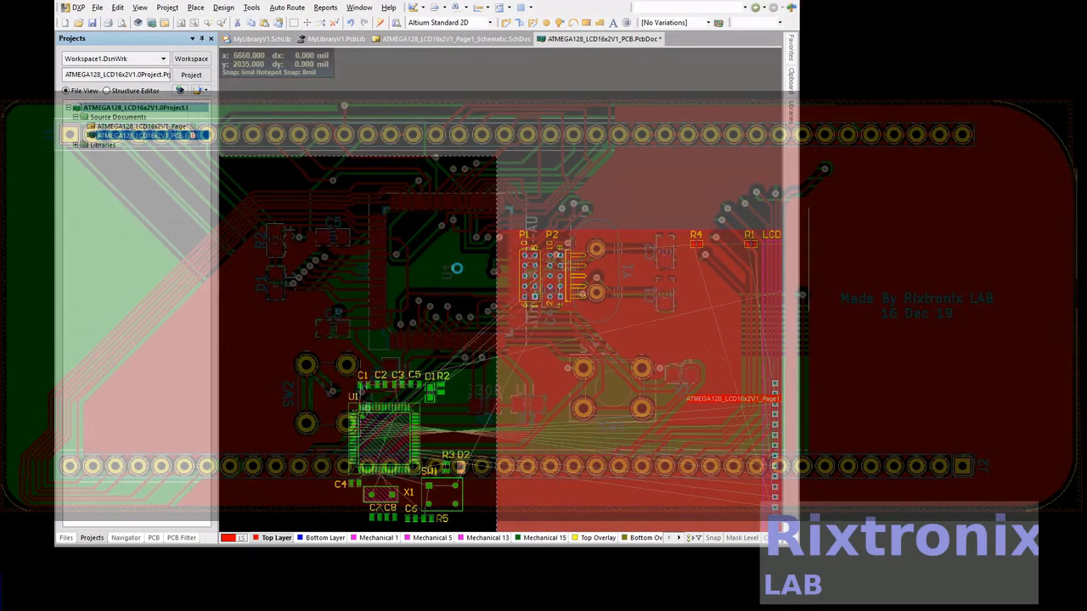
pyautogui.click(252, 7)
pyautogui.click(285, 35)
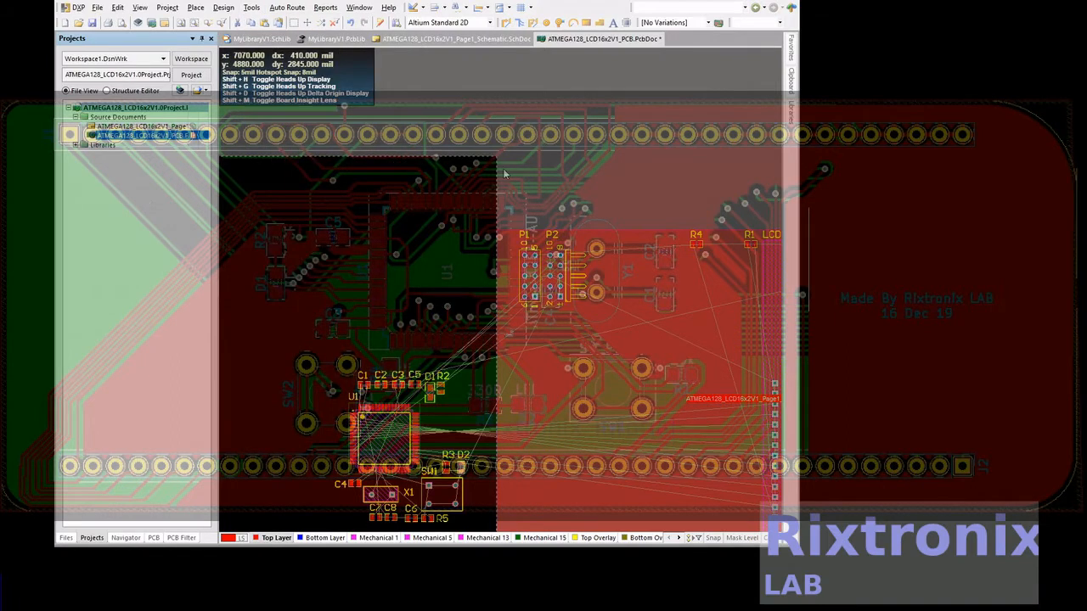
# - Examine the whole schematic sheet to see how the resistors outside the board connect to the LCD
pyautogui.click(448, 39)
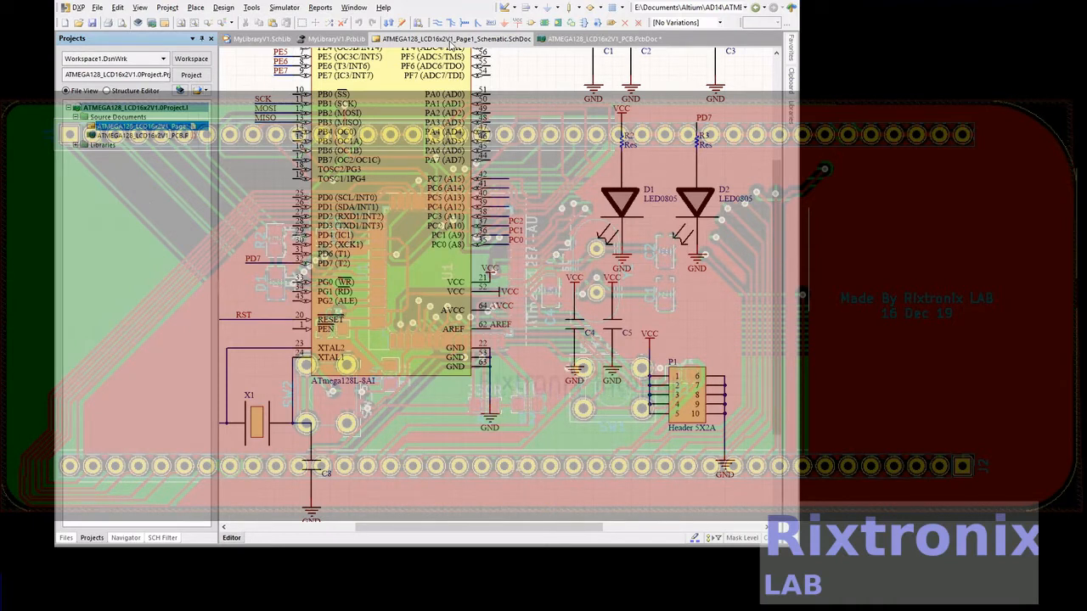
pyautogui.click(566, 40)
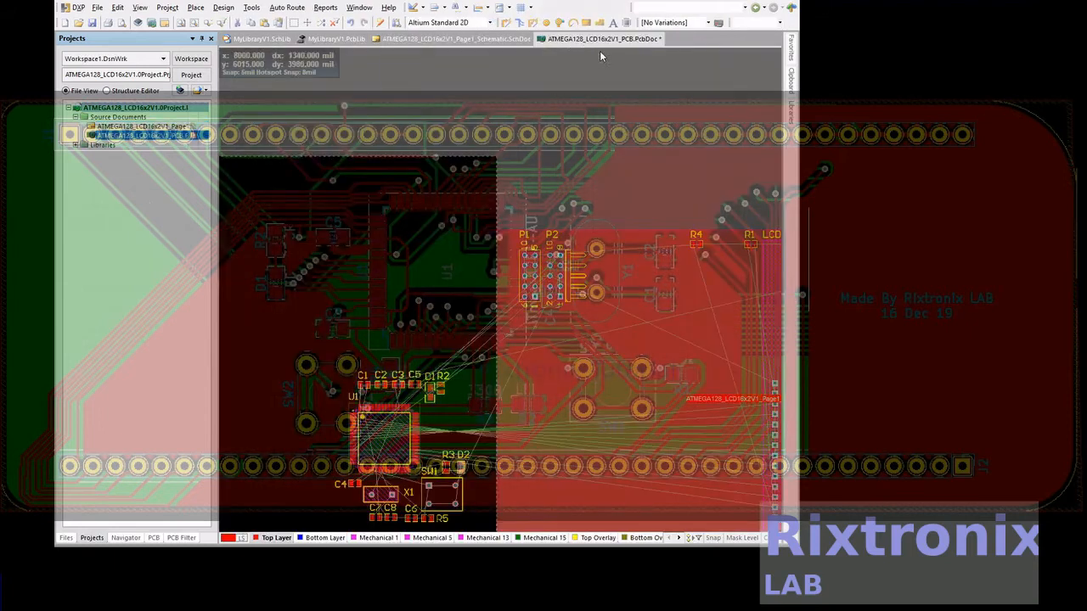
pyautogui.click(465, 40)
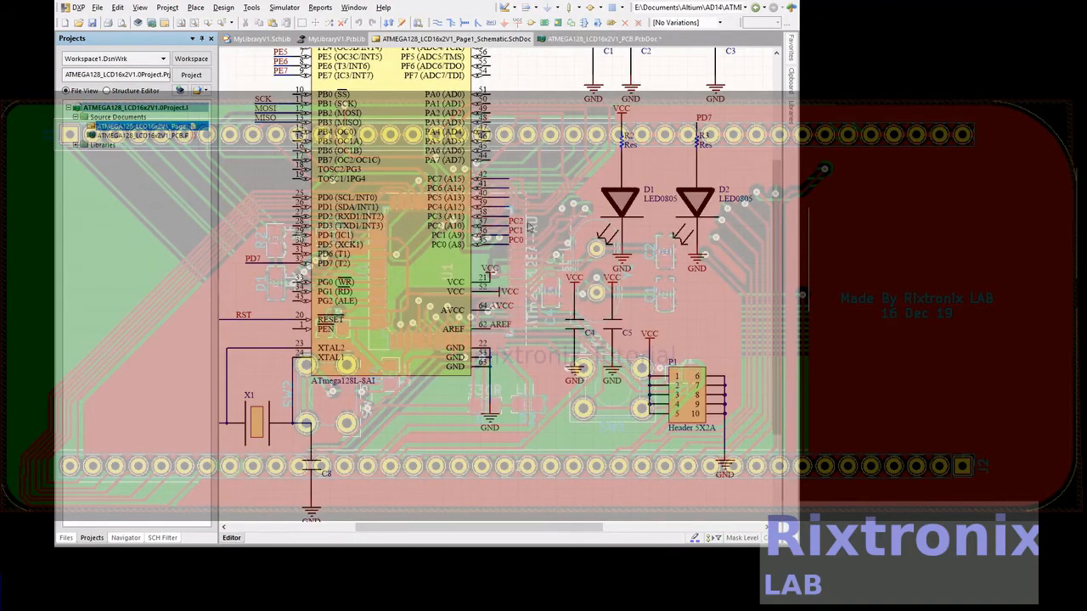
pyautogui.scroll(3, 530, 228)
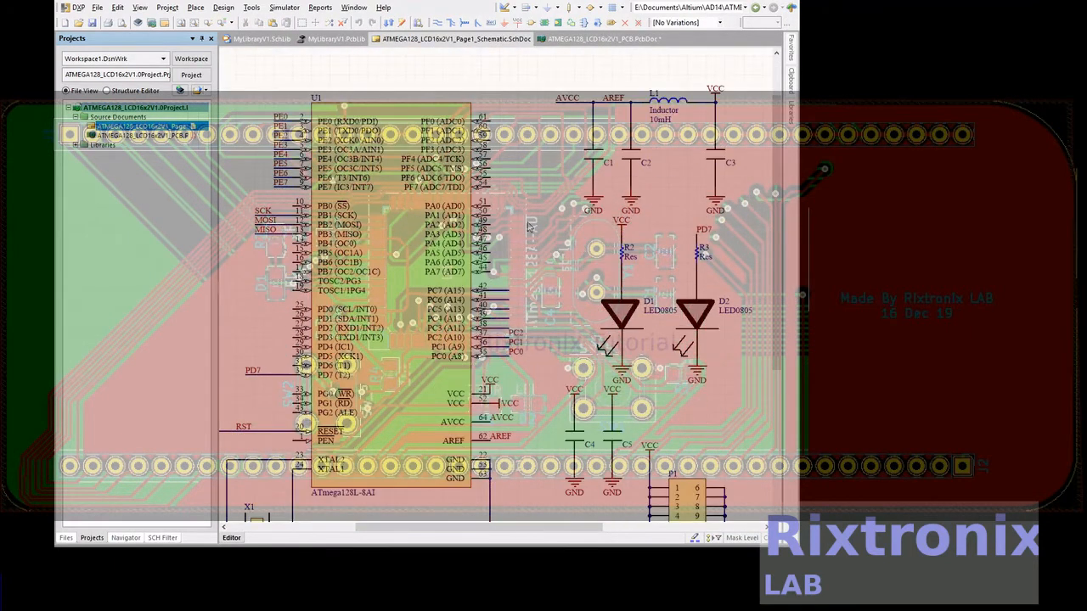
pyautogui.keyDown('ctrl'); pyautogui.scroll(-4, 516, 266); pyautogui.keyUp('ctrl')
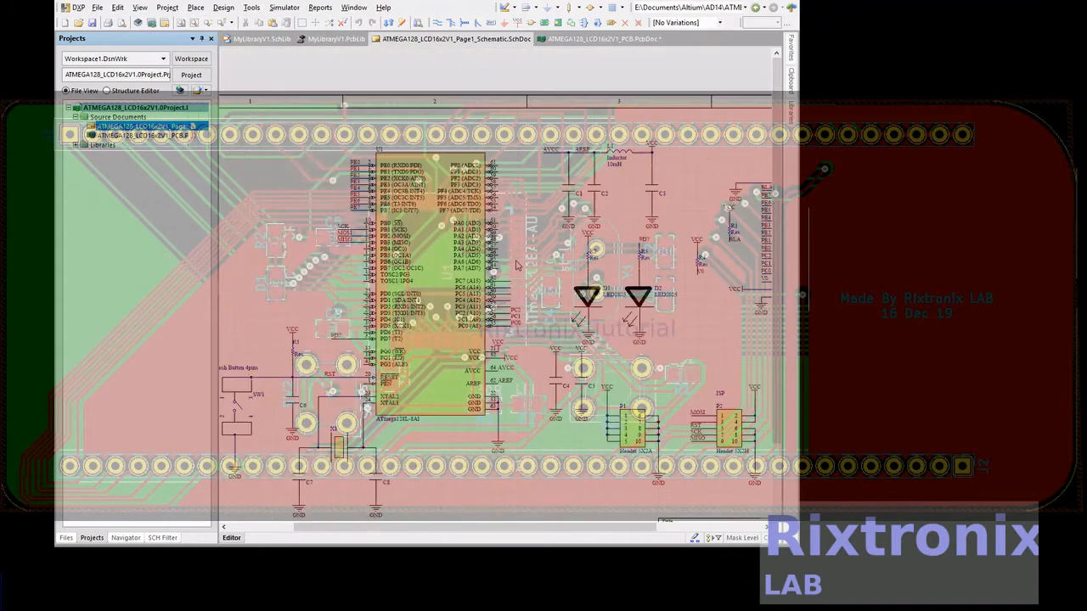
pyautogui.keyDown('ctrl'); pyautogui.scroll(-2, 517, 266); pyautogui.keyUp('ctrl')
pyautogui.keyDown('ctrl'); pyautogui.scroll(1, 516, 266); pyautogui.keyUp('ctrl')
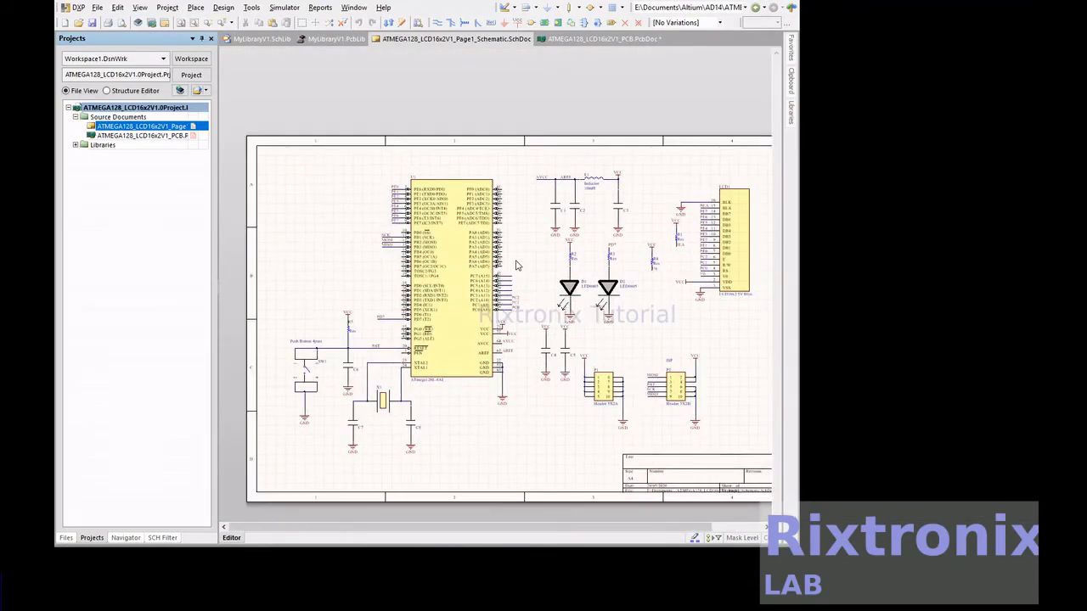
pyautogui.keyDown('ctrl'); pyautogui.scroll(1, 516, 265); pyautogui.keyUp('ctrl')
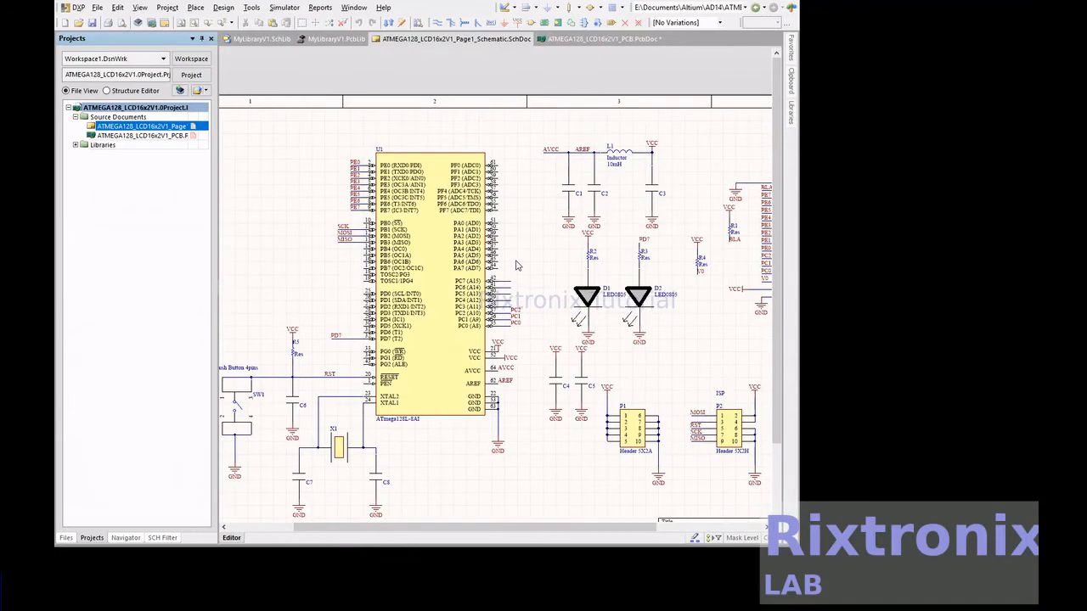
# - Move resistors R1 and R4 onto the board between U1 and its right edge, with R4 directly above R1
pyautogui.click(586, 38)
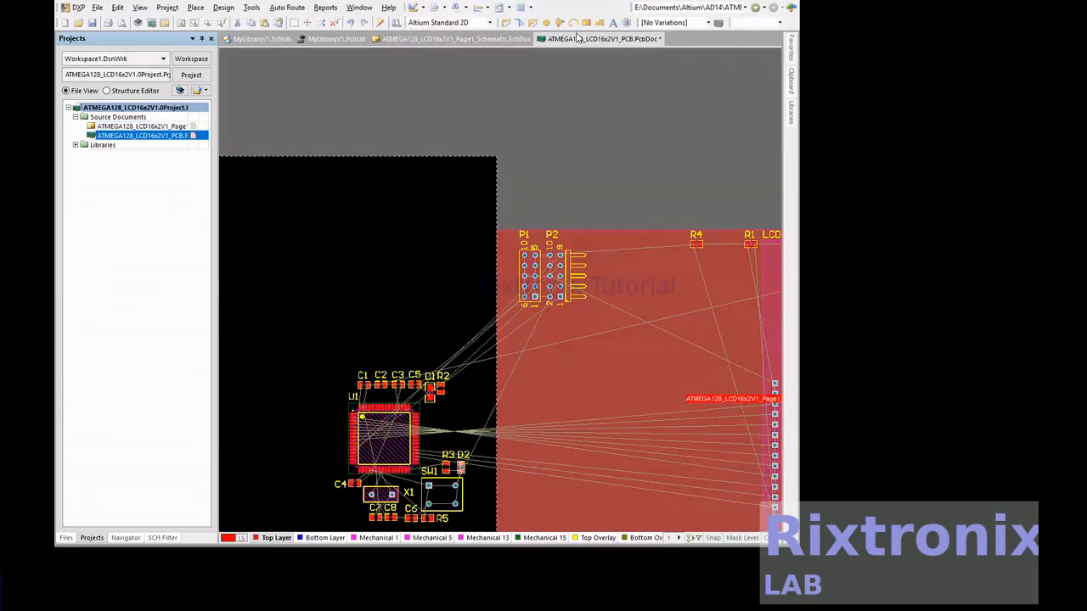
pyautogui.click(750, 246)
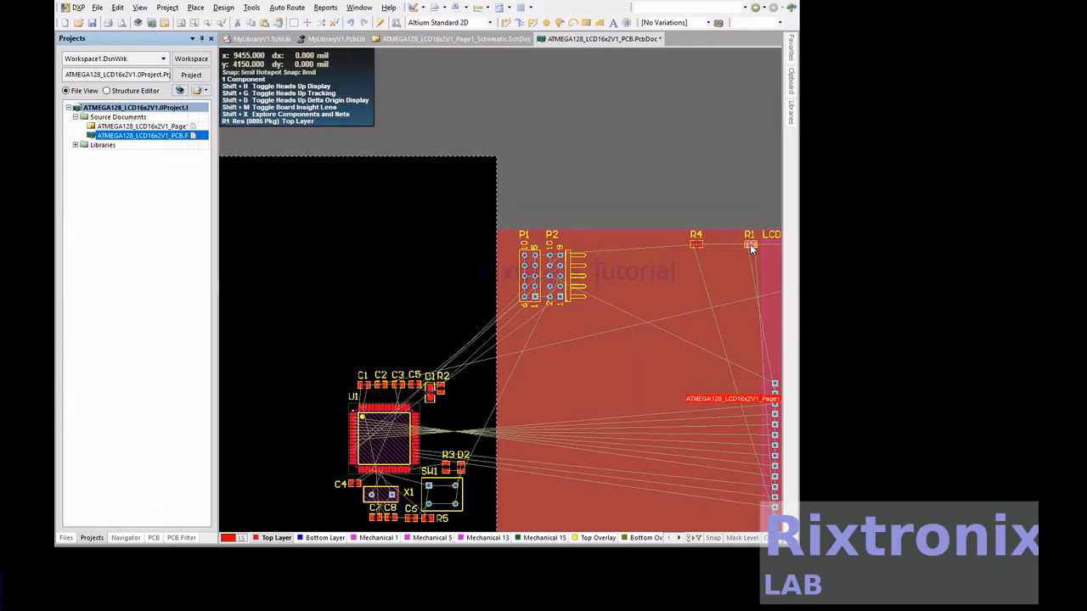
pyautogui.moveTo(751, 245); pyautogui.dragTo(436, 445)
pyautogui.click(487, 42)
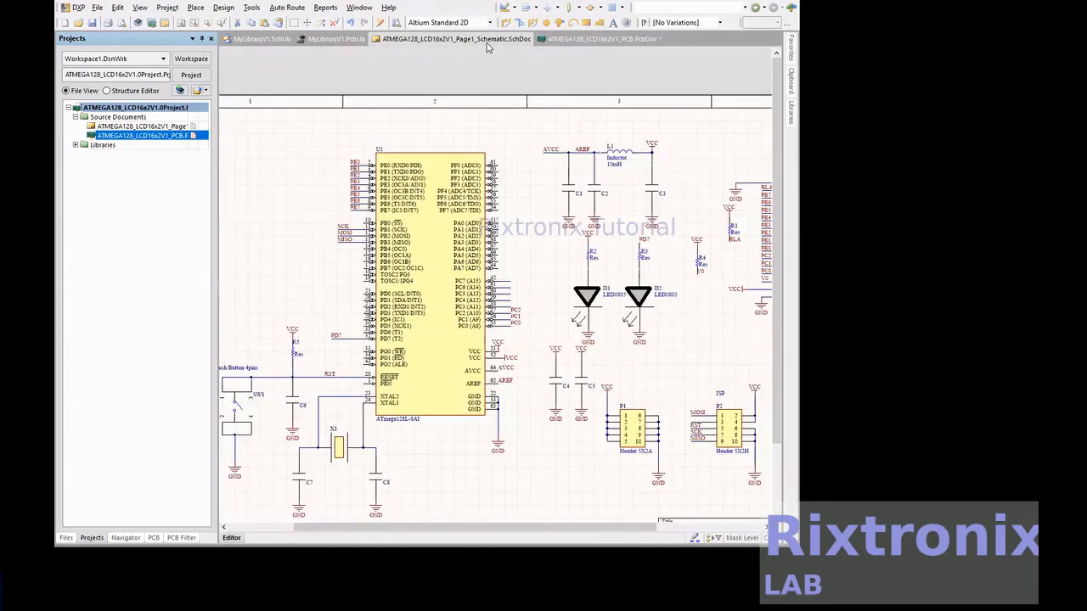
pyautogui.scroll(-2, 495, 287)
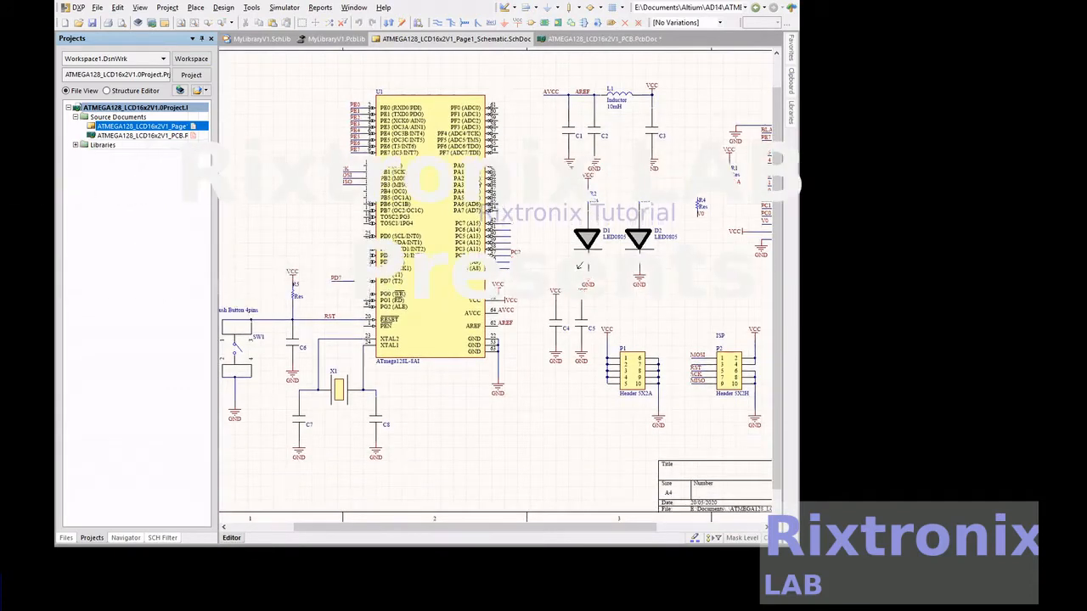
pyautogui.scroll(-1, 495, 287)
pyautogui.moveTo(479, 402); pyautogui.dragTo(366, 442, button='right')
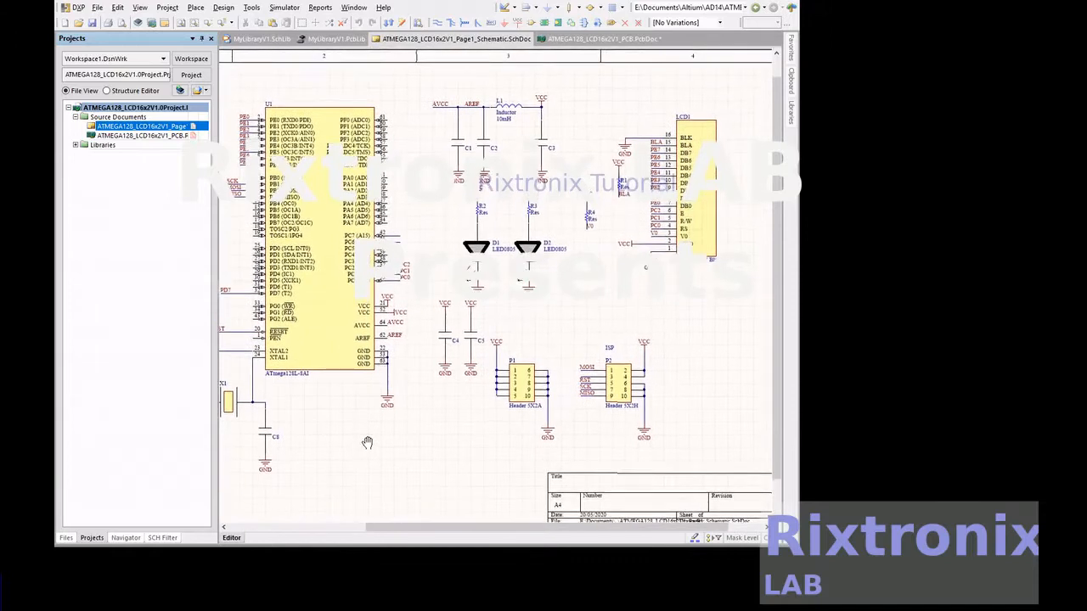
pyautogui.click(604, 46)
pyautogui.moveTo(696, 245); pyautogui.dragTo(438, 432)
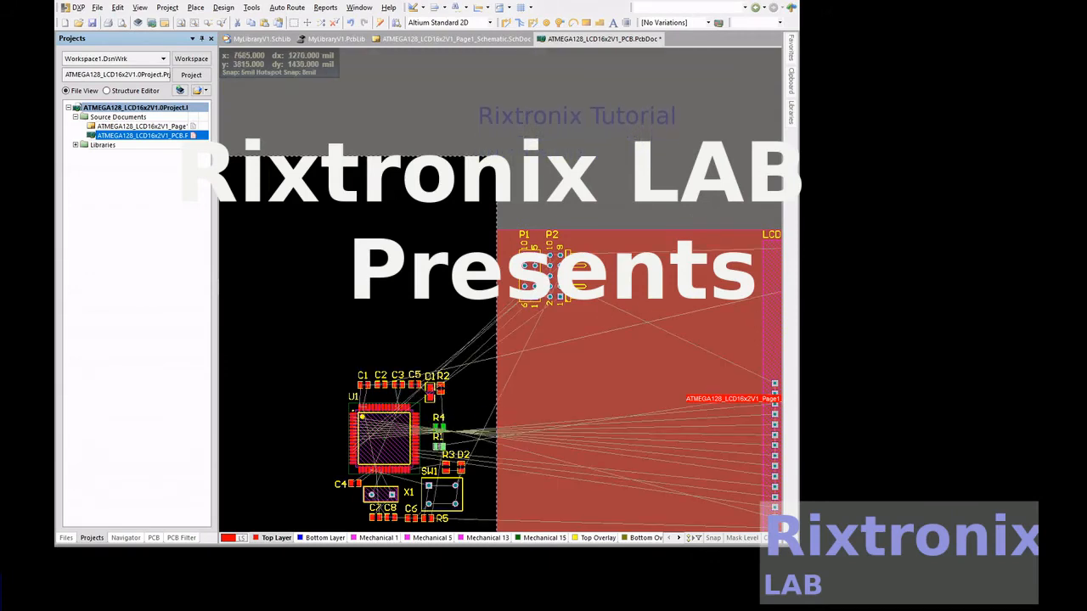
# - Move header P2 to the lower board edge beneath C7 and C8, rotated so its pins point out over the edge
pyautogui.scroll(2, 576, 281)
pyautogui.scroll(-5, 571, 204)
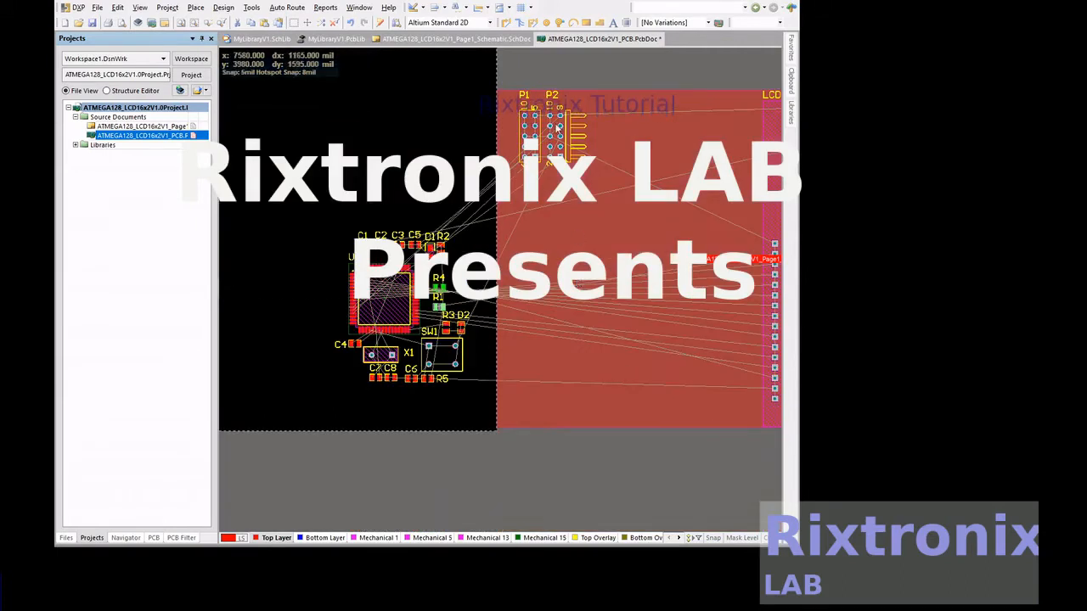
pyautogui.moveTo(556, 124); pyautogui.dragTo(354, 419)
pyautogui.press('space')
pyautogui.press('space')
pyautogui.press('space')
# - Move header P1 beside P2 along the lower board edge beneath R5, and rotate it horizontal
pyautogui.click(531, 136)
pyautogui.moveTo(531, 137); pyautogui.dragTo(467, 411)
pyautogui.press('space')
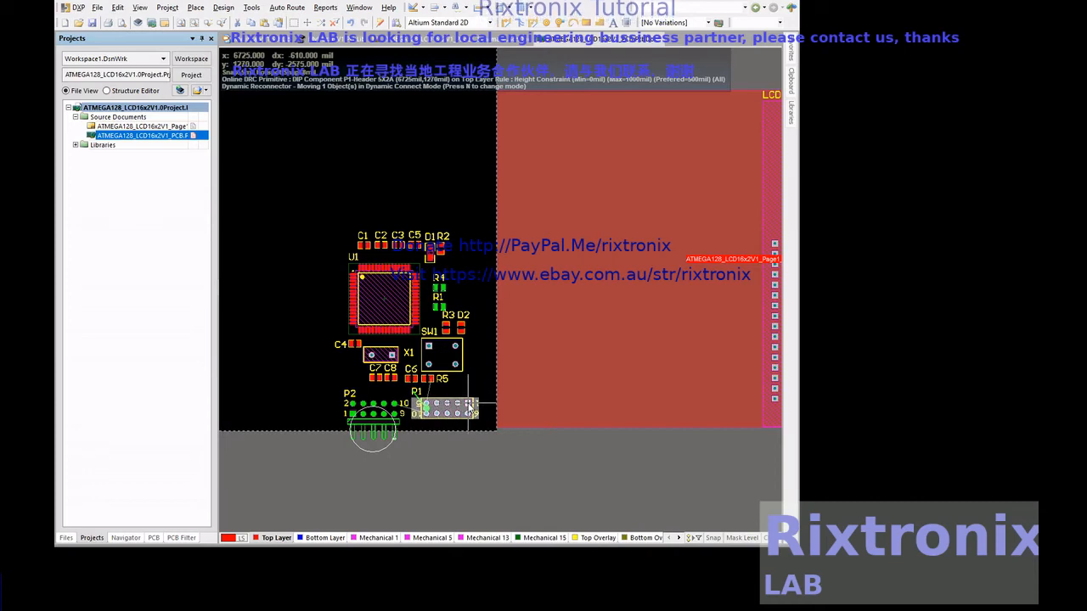
# - Move LCD1 onto the board over the other components, rotated 180 degrees so its pin row runs along the right board edge
pyautogui.moveTo(770, 225); pyautogui.dragTo(480, 130)
pyautogui.press('space')
pyautogui.press('space')
pyautogui.press('space')
pyautogui.press('space')
pyautogui.press('space')
pyautogui.press('space')
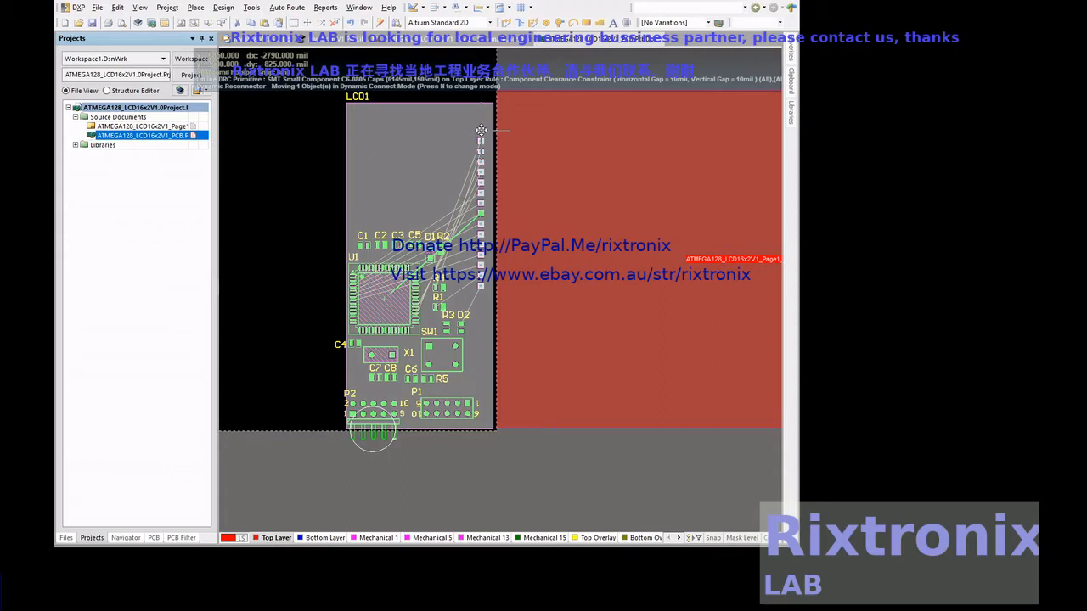
pyautogui.moveTo(480, 130); pyautogui.dragTo(480, 131)
# - Locate inductor L1 at the upper right corner of the room and move it onto the empty board area beside LCD1
pyautogui.keyDown('ctrl'); pyautogui.scroll(5, 573, 285); pyautogui.keyUp('ctrl')
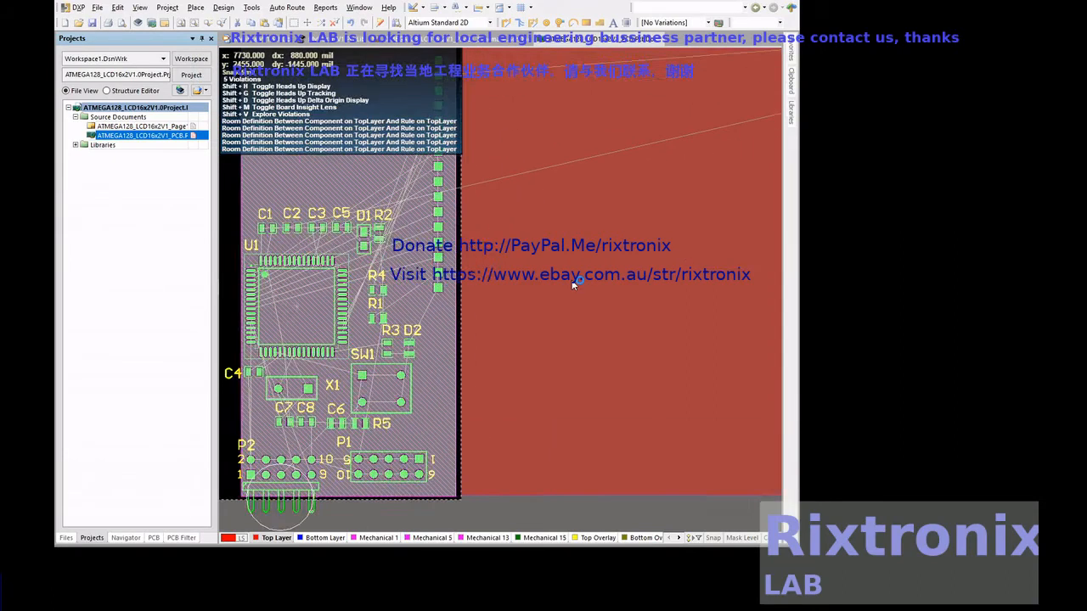
pyautogui.keyDown('ctrl'); pyautogui.scroll(-7, 573, 284); pyautogui.keyUp('ctrl')
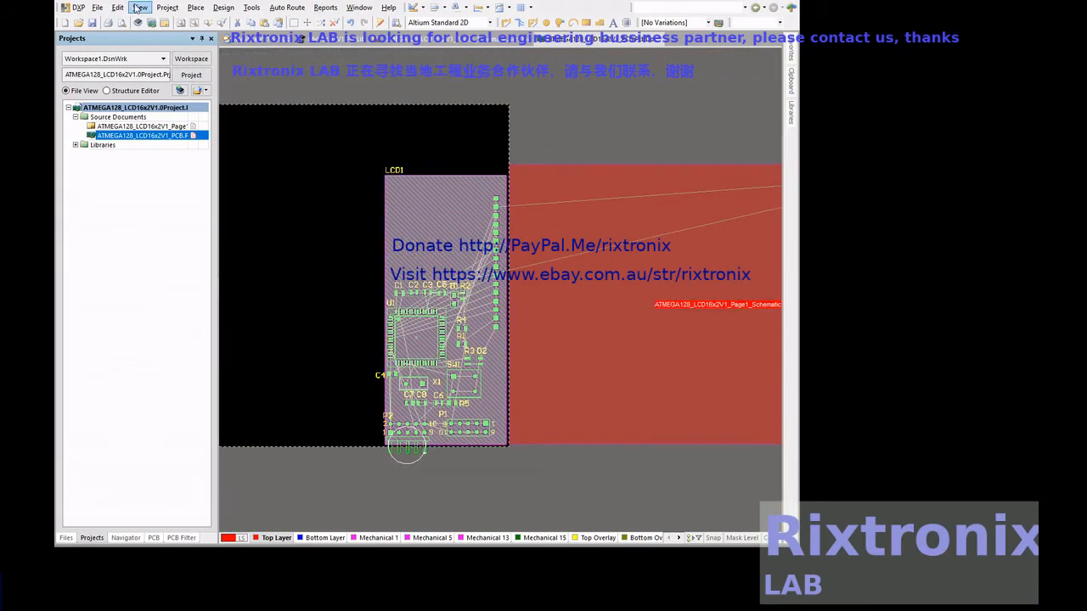
pyautogui.click(139, 8)
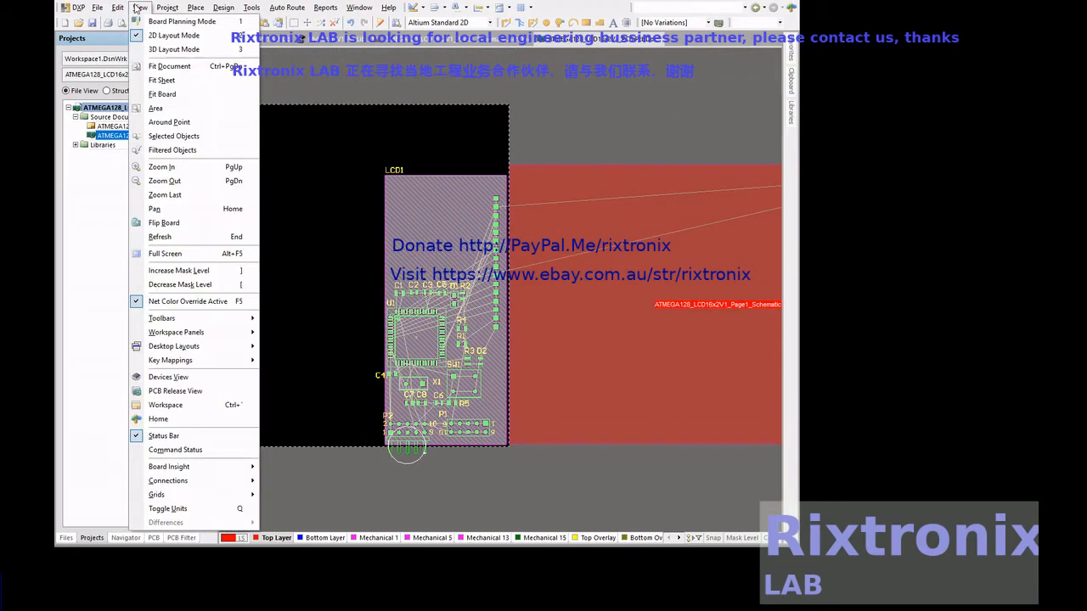
pyautogui.click(178, 78)
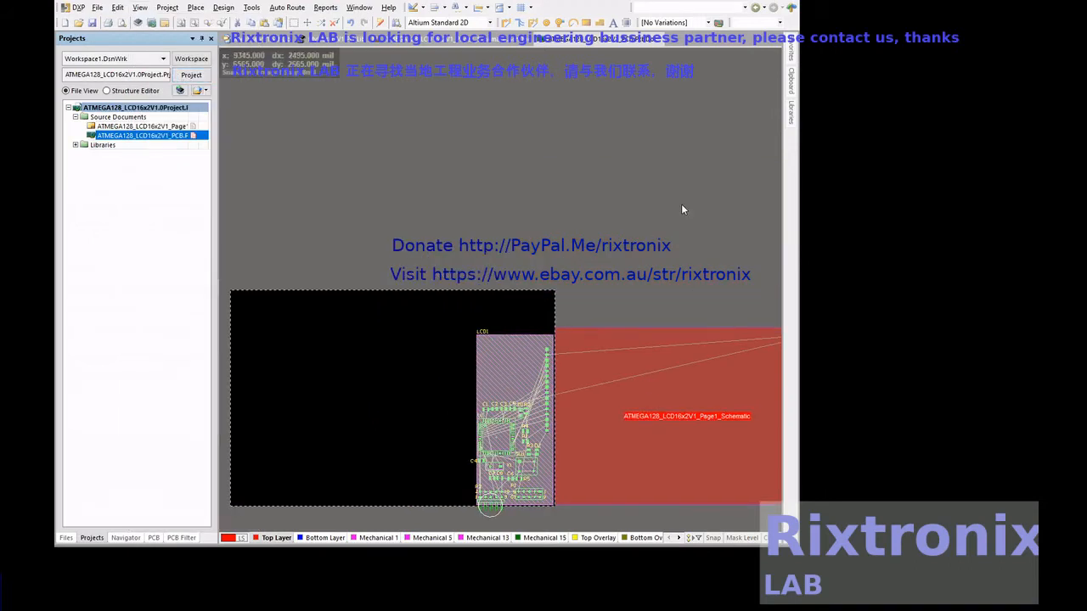
pyautogui.moveTo(681, 204); pyautogui.dragTo(416, 199, button='right')
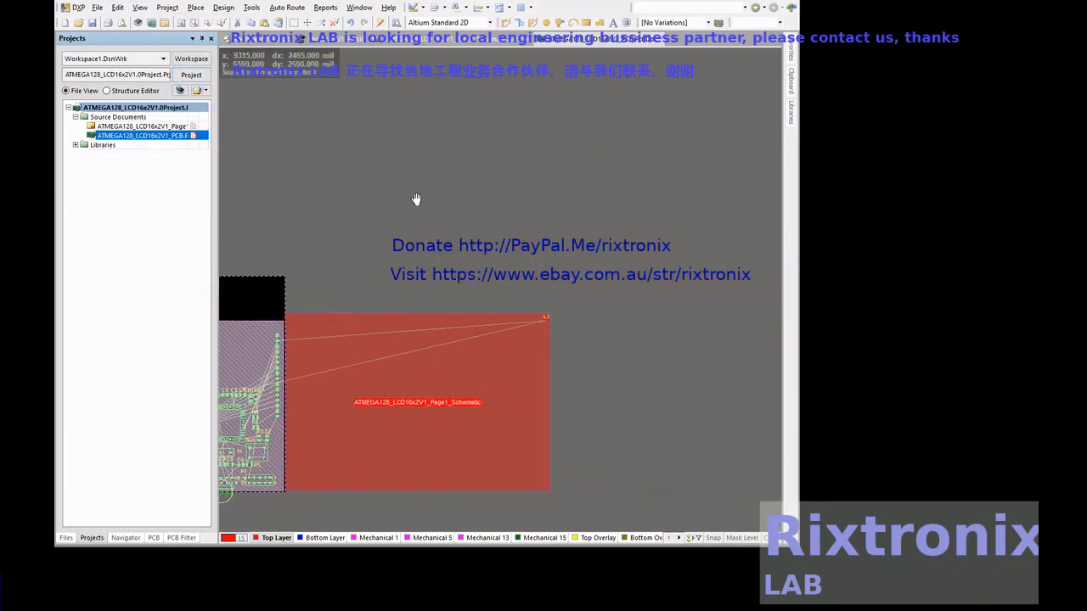
pyautogui.click(547, 320)
pyautogui.click(681, 270)
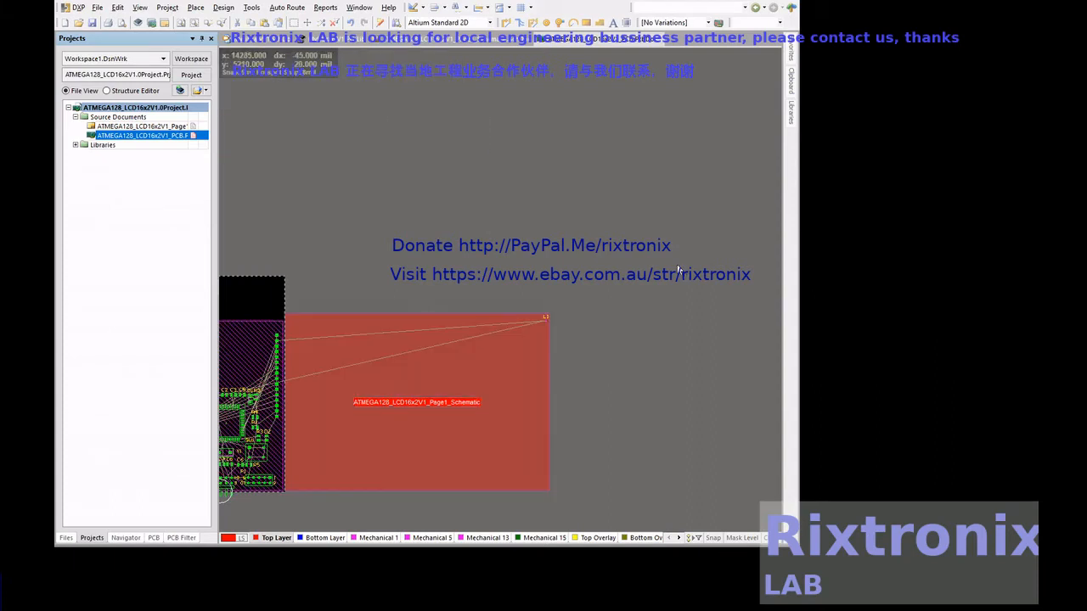
pyautogui.keyDown('ctrl'); pyautogui.scroll(2, 659, 262); pyautogui.keyUp('ctrl')
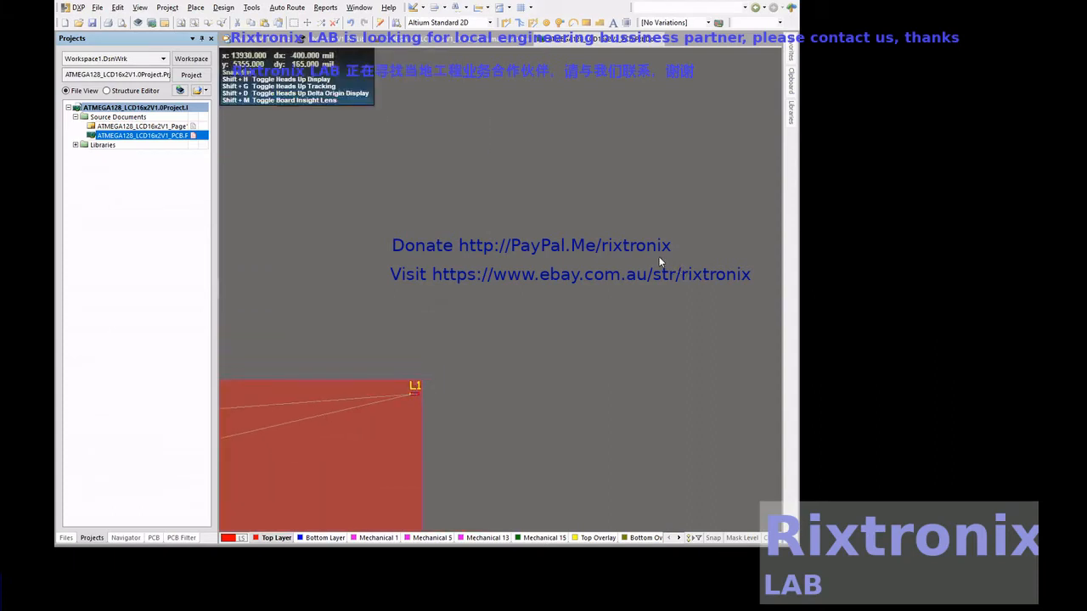
pyautogui.click(414, 389)
pyautogui.click(521, 368)
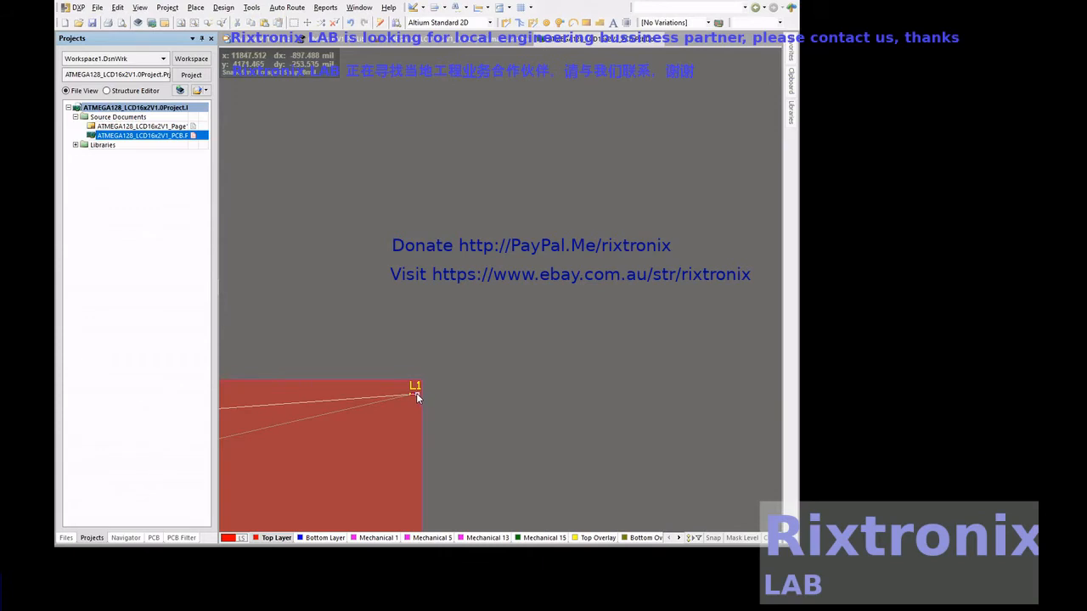
pyautogui.moveTo(416, 394)
pyautogui.moveTo(414, 393); pyautogui.dragTo(371, 395)
pyautogui.moveTo(390, 352); pyautogui.dragTo(410, 373)
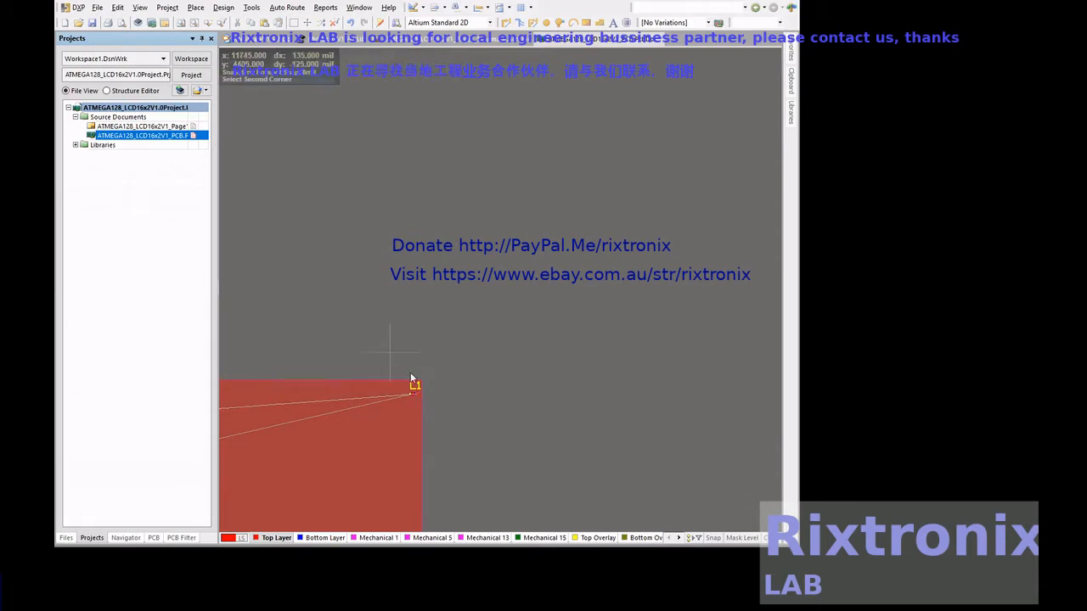
pyautogui.moveTo(440, 412); pyautogui.dragTo(460, 466)
# - Check inductor L1's connections in the schematic and move L1 on the PCB to between C3 and the upper edge of U1
pyautogui.click(441, 40)
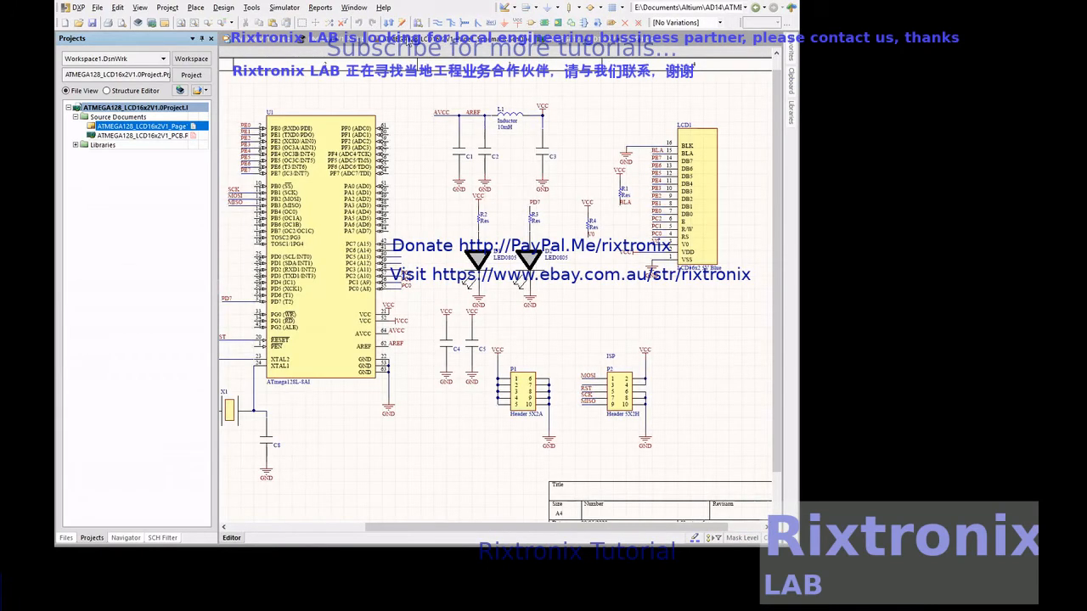
pyautogui.click(594, 40)
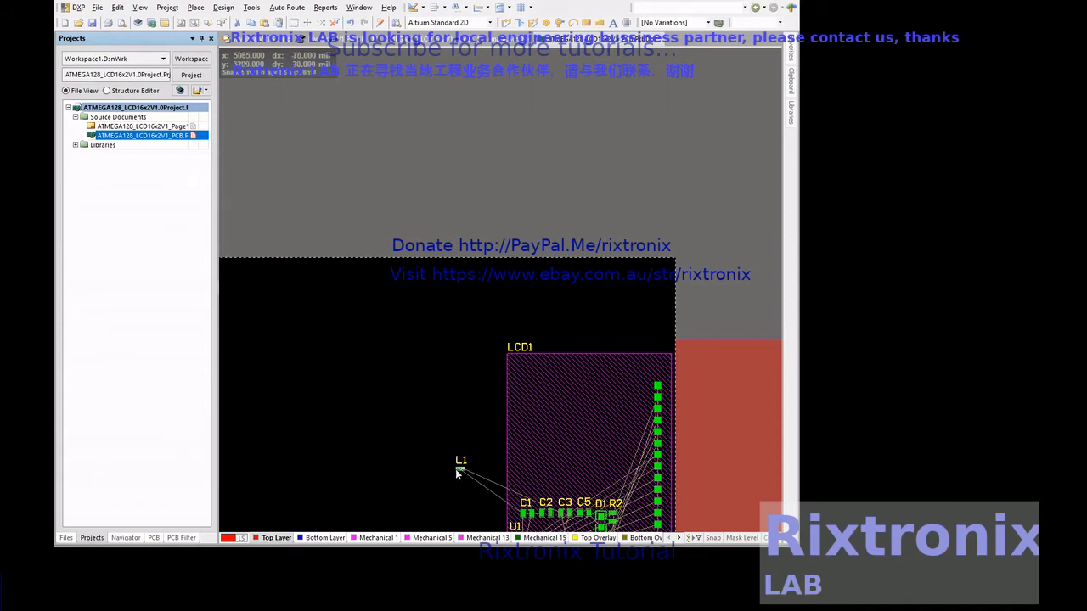
pyautogui.moveTo(459, 467); pyautogui.dragTo(556, 532)
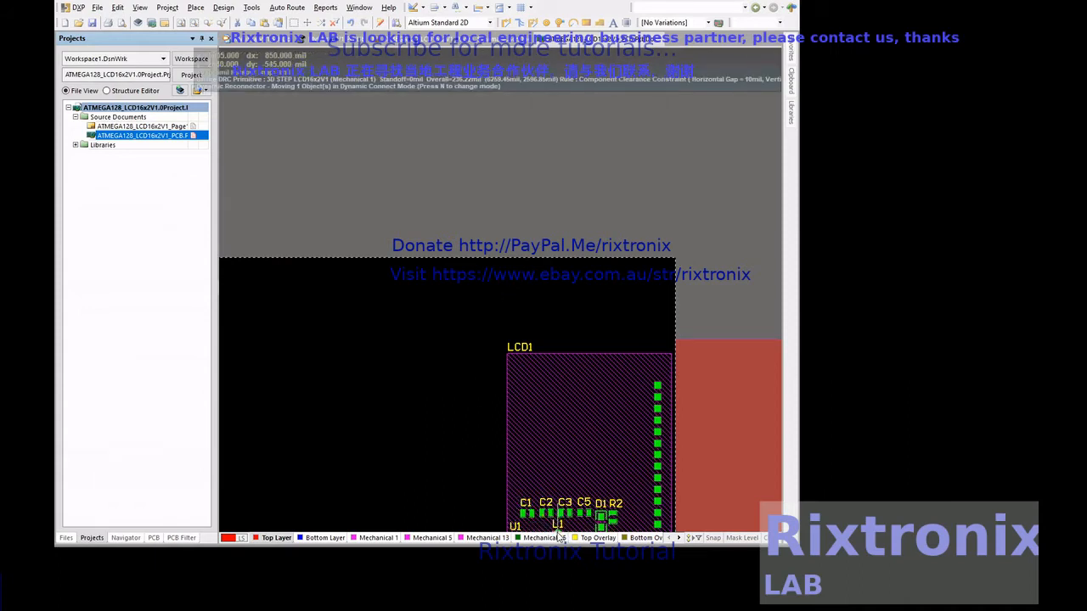
pyautogui.moveTo(558, 535); pyautogui.dragTo(558, 533)
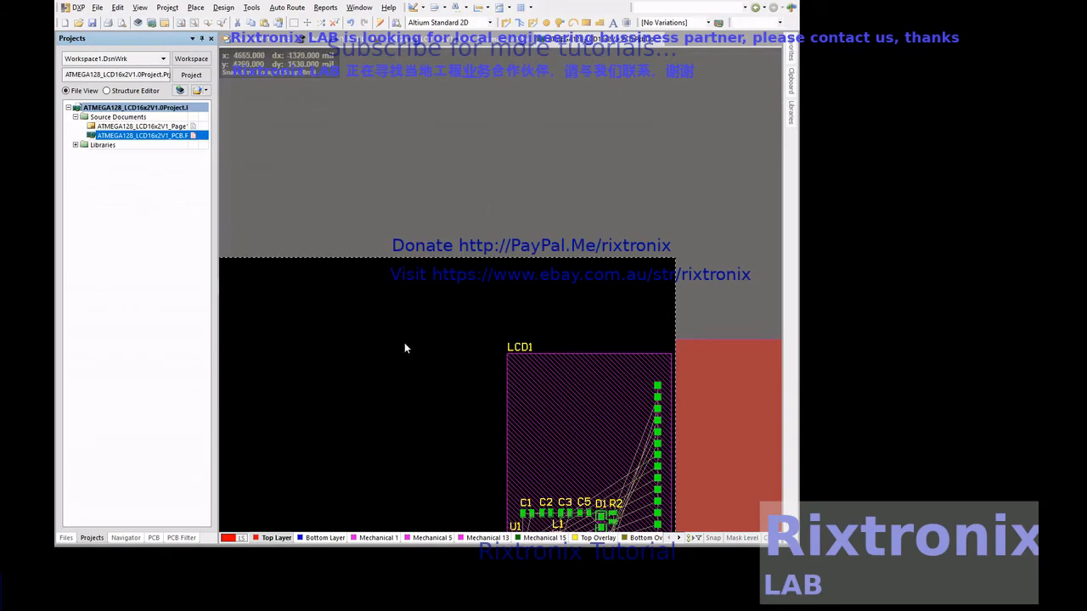
pyautogui.moveTo(405, 343); pyautogui.dragTo(619, 393)
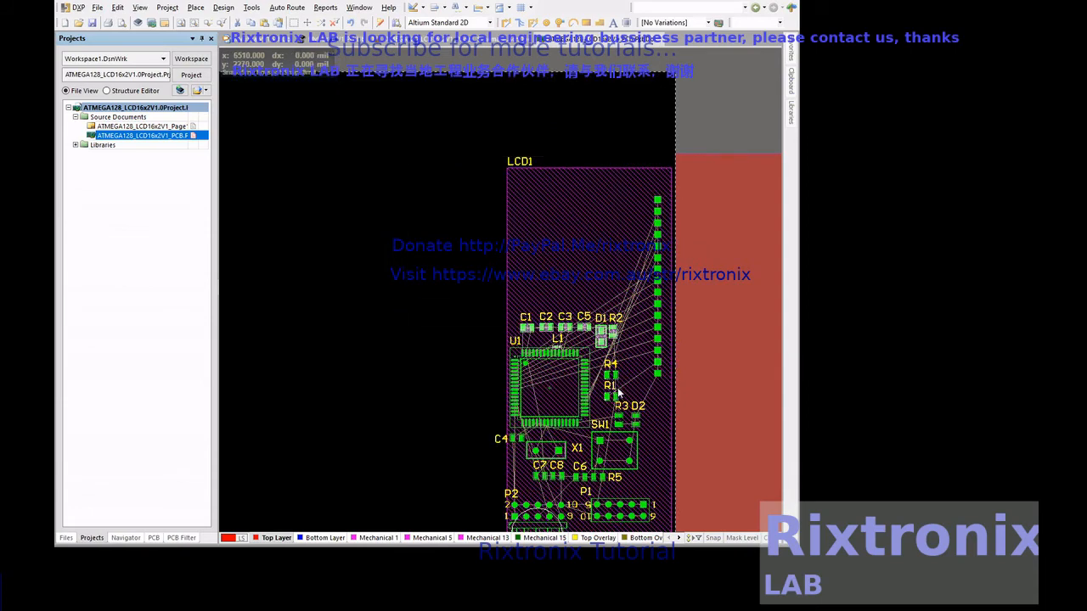
# - Nudge L1 up and slightly left, clear of U1's upper pad row and below the gap between C2 and C3
pyautogui.click(415, 293)
pyautogui.keyDown('ctrl'); pyautogui.scroll(6, 576, 348); pyautogui.keyUp('ctrl')
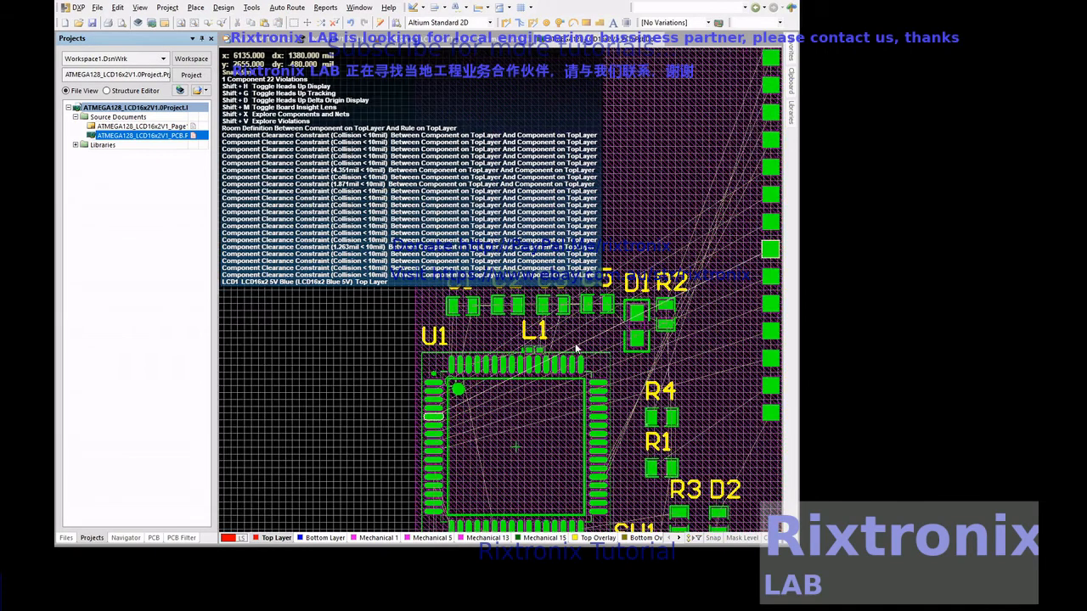
pyautogui.click(519, 290)
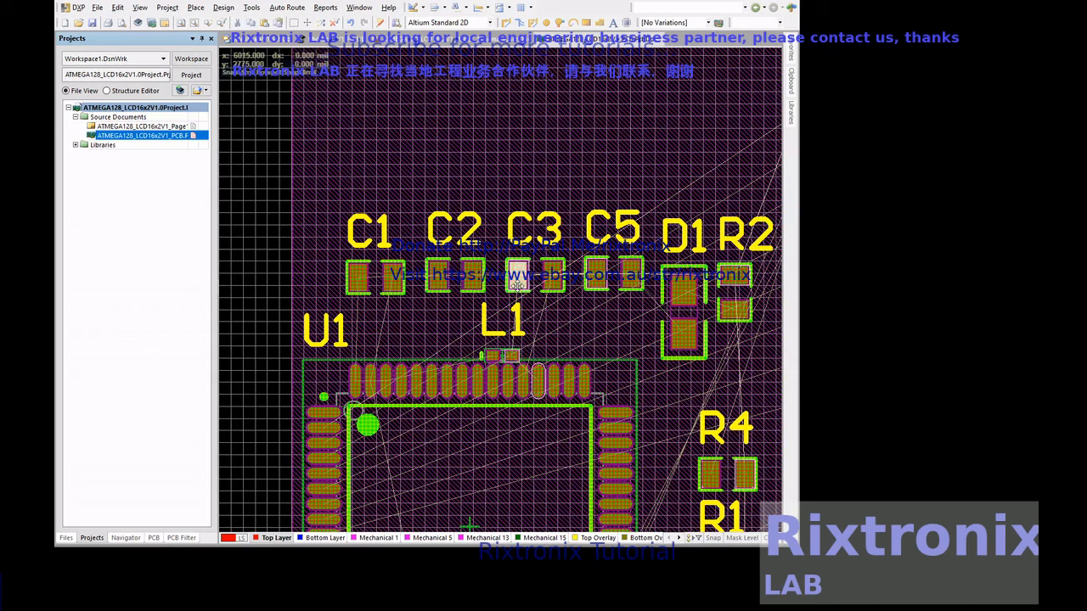
pyautogui.click(500, 353)
pyautogui.click(399, 325)
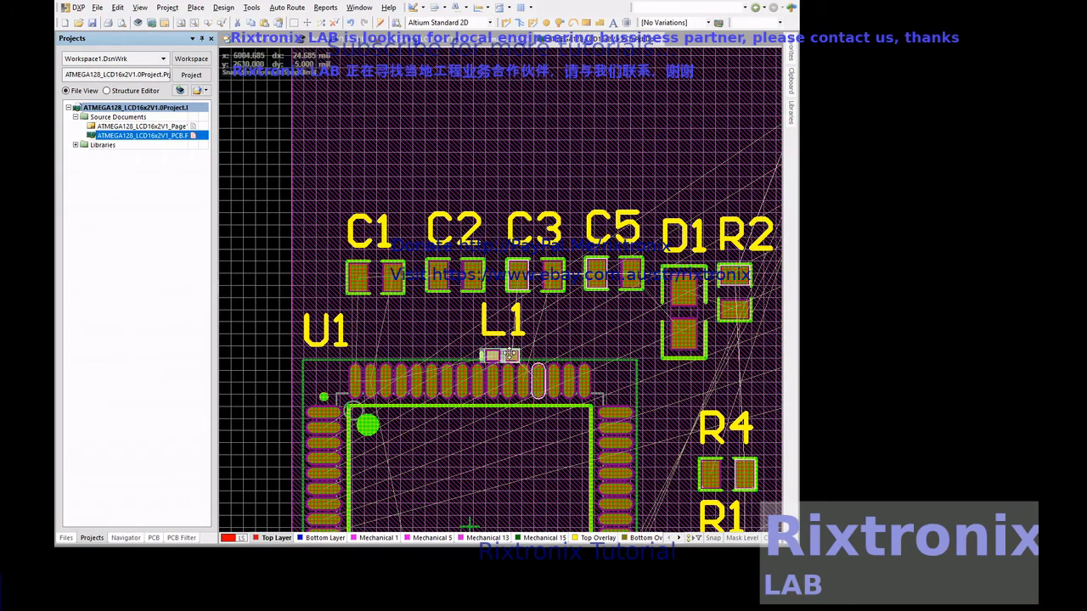
pyautogui.moveTo(507, 346); pyautogui.dragTo(495, 338)
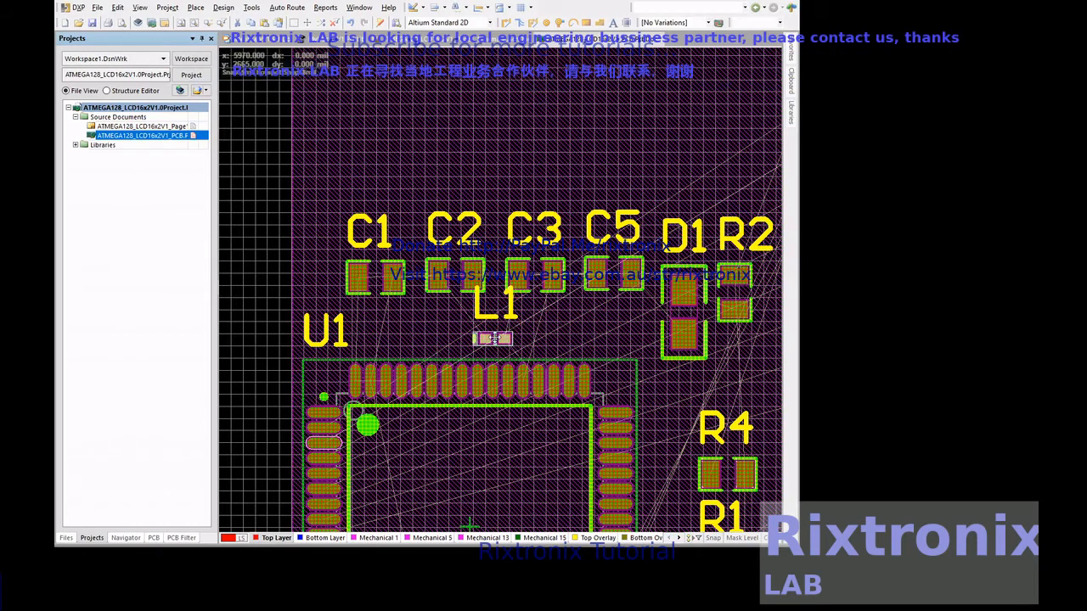
# - Shift capacitor C3 slightly right toward C5 in the capacitor row above U1
pyautogui.click(536, 286)
pyautogui.click(534, 282)
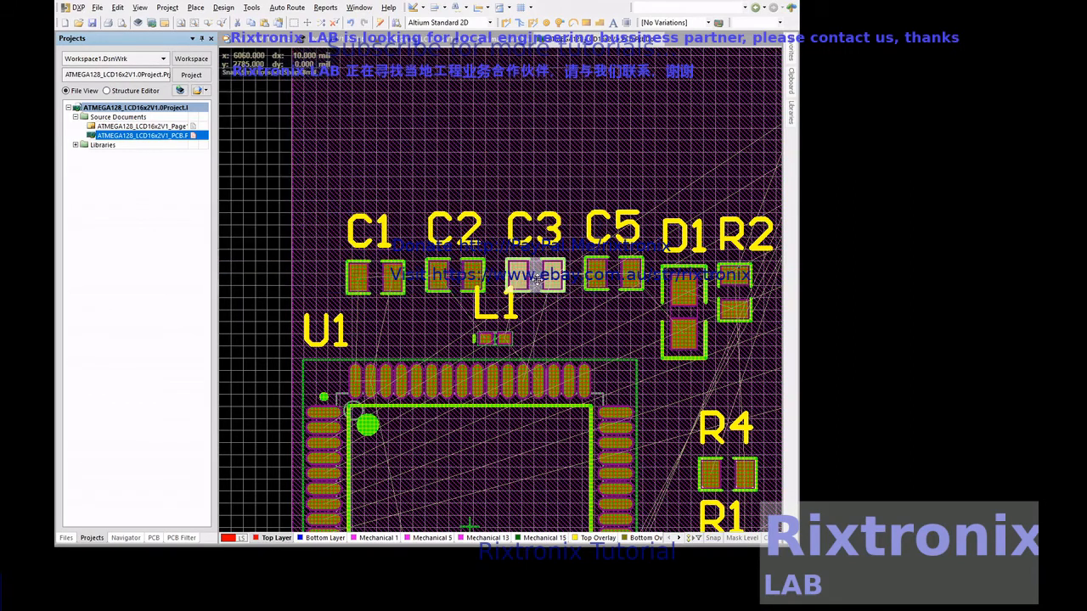
pyautogui.moveTo(535, 279); pyautogui.dragTo(556, 271)
pyautogui.press('shift')
pyautogui.press('shift')
pyautogui.press('shift')
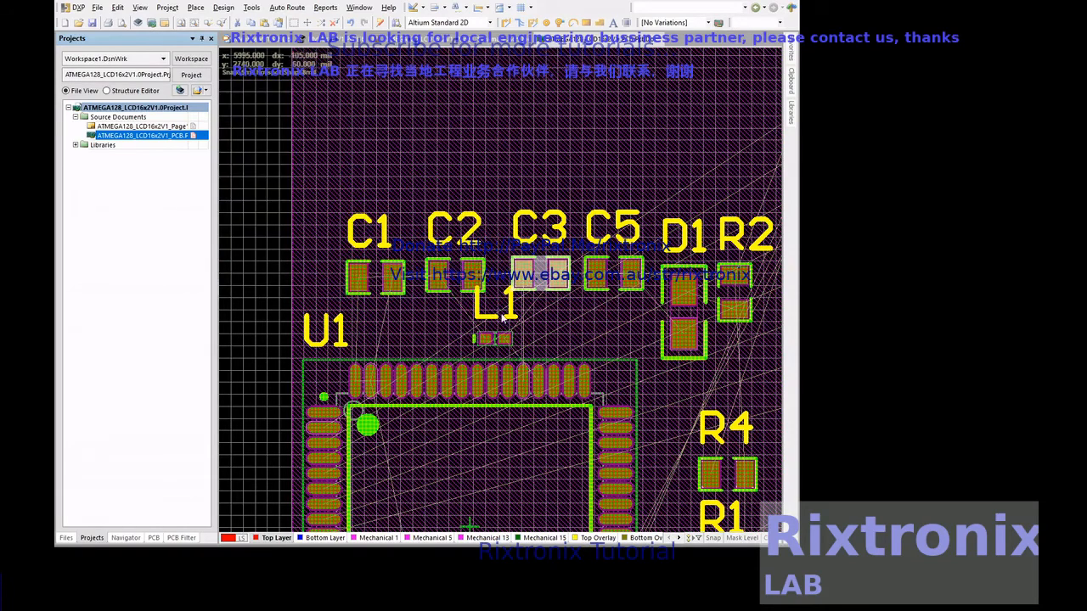
# - Move the L1 designator text to the right of the inductor, clear of the capacitor pads
pyautogui.click(496, 340)
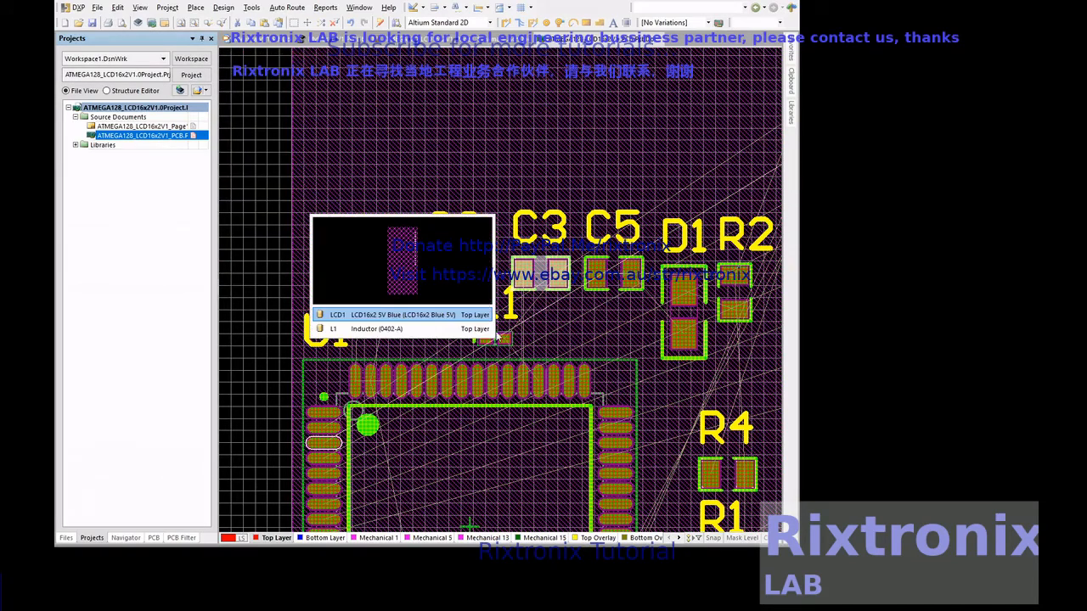
pyautogui.click(510, 315)
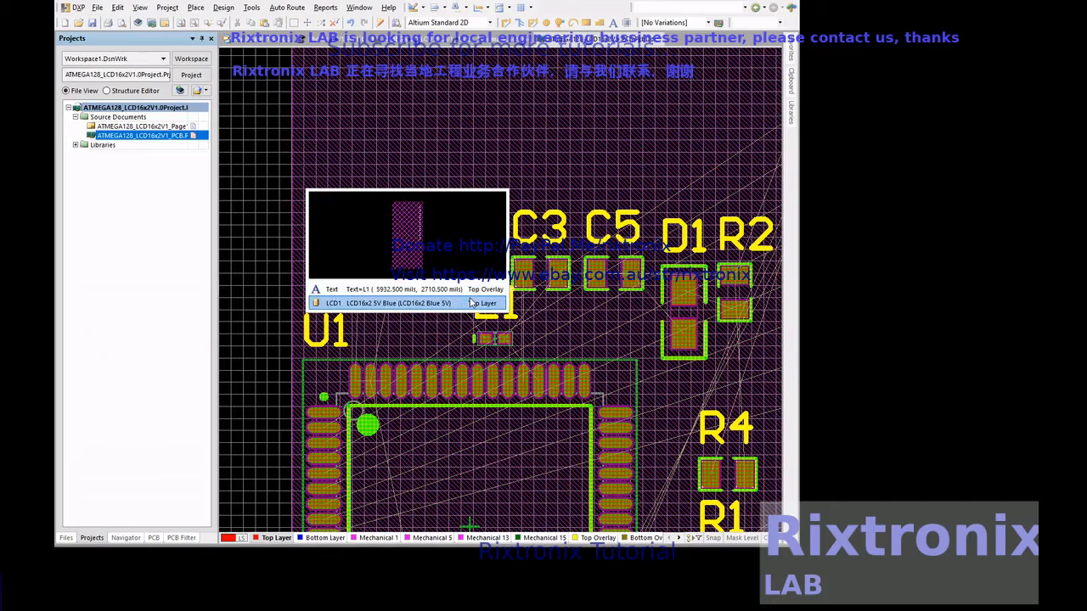
pyautogui.click(472, 290)
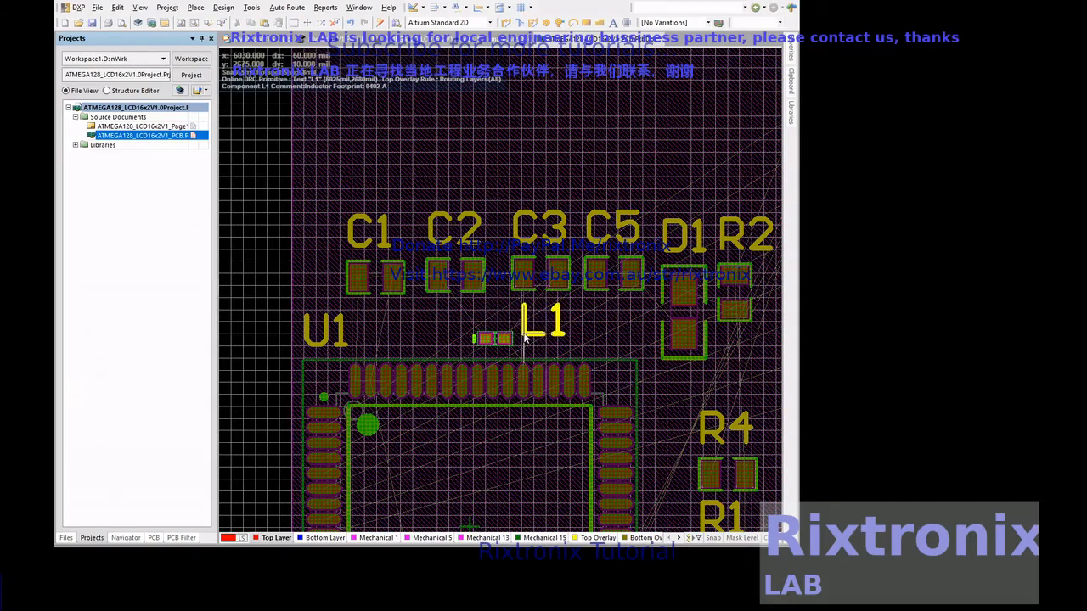
pyautogui.click(526, 337)
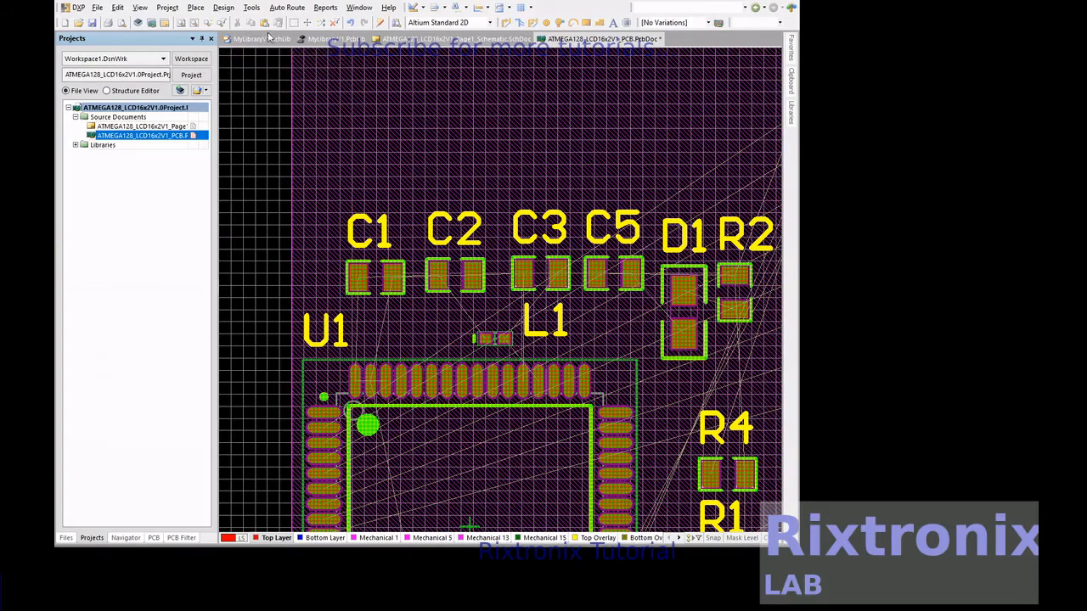
# - Save the PCB document and fit the whole board in the view
pyautogui.click(92, 22)
pyautogui.scroll(6, 276, 171)
pyautogui.scroll(-5, 276, 171)
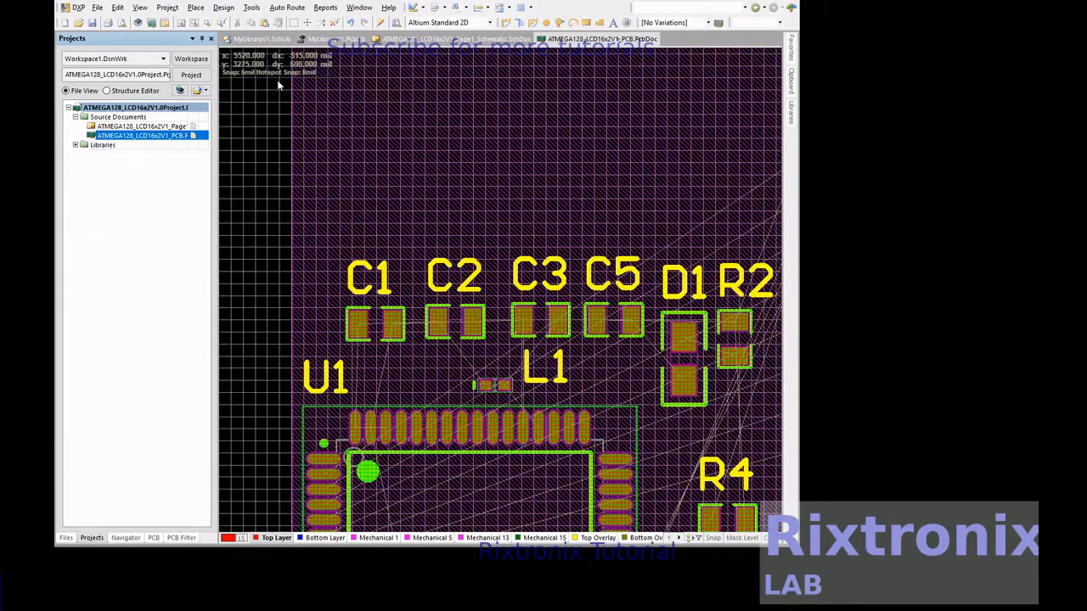
pyautogui.click(140, 8)
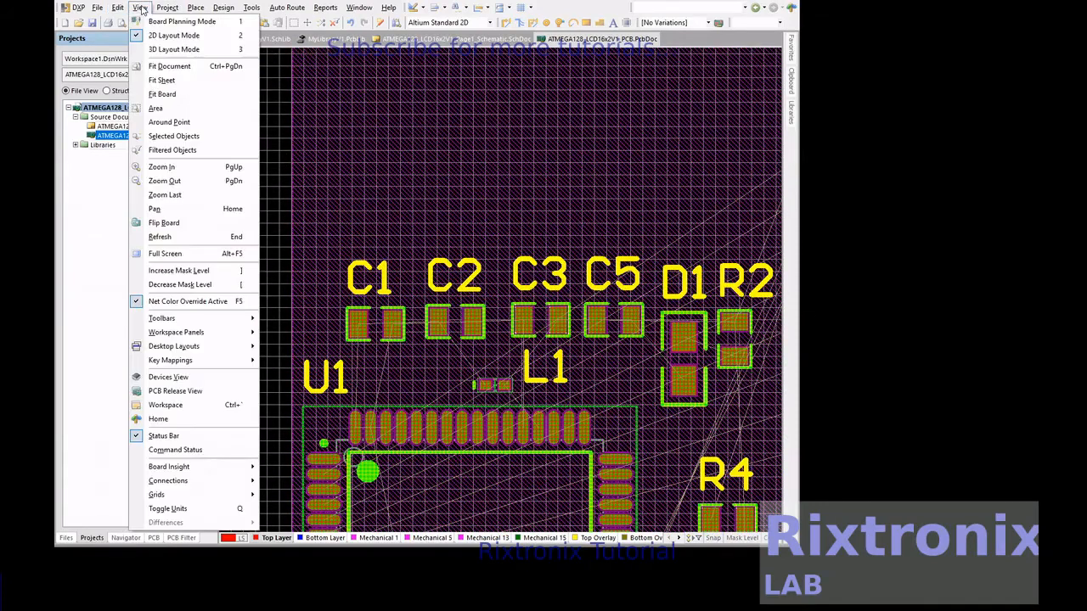
pyautogui.click(174, 94)
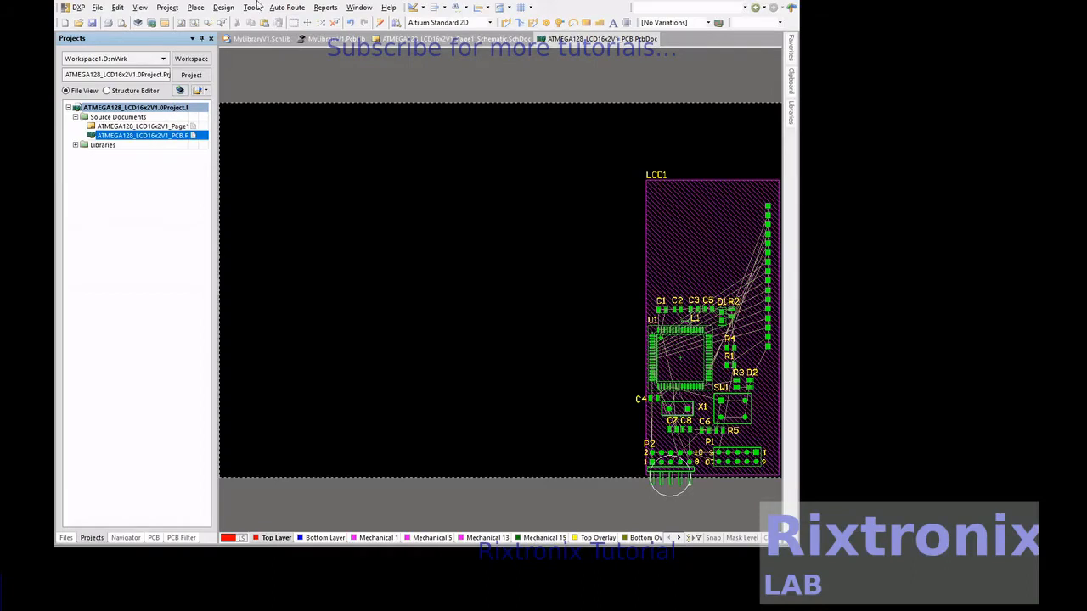
# - Switch the PCB document to Board Planning Mode and open the tool commands available there
pyautogui.click(253, 7)
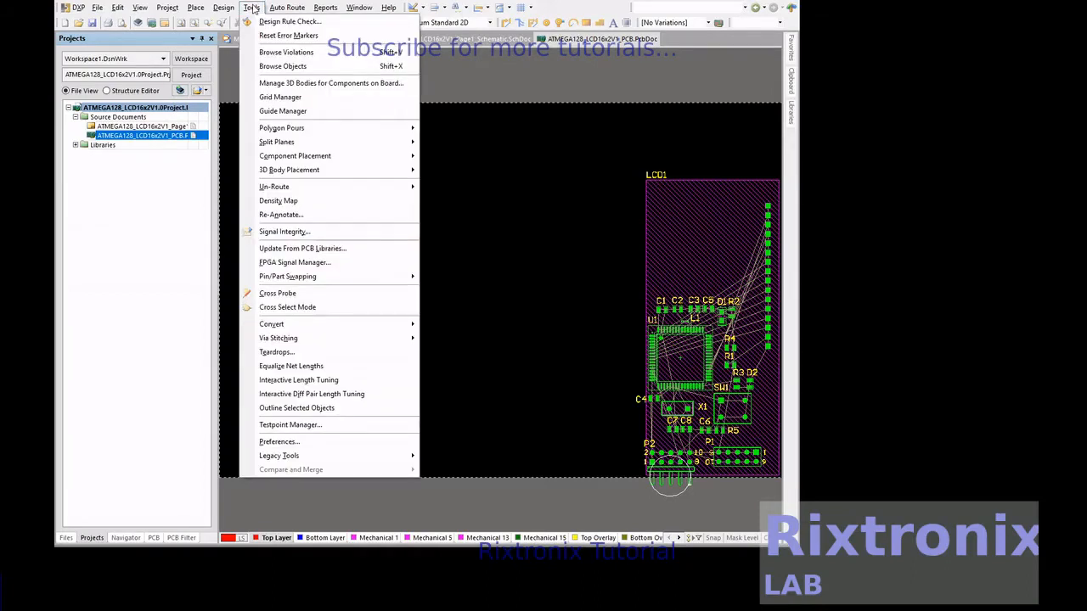
pyautogui.moveTo(226, 10)
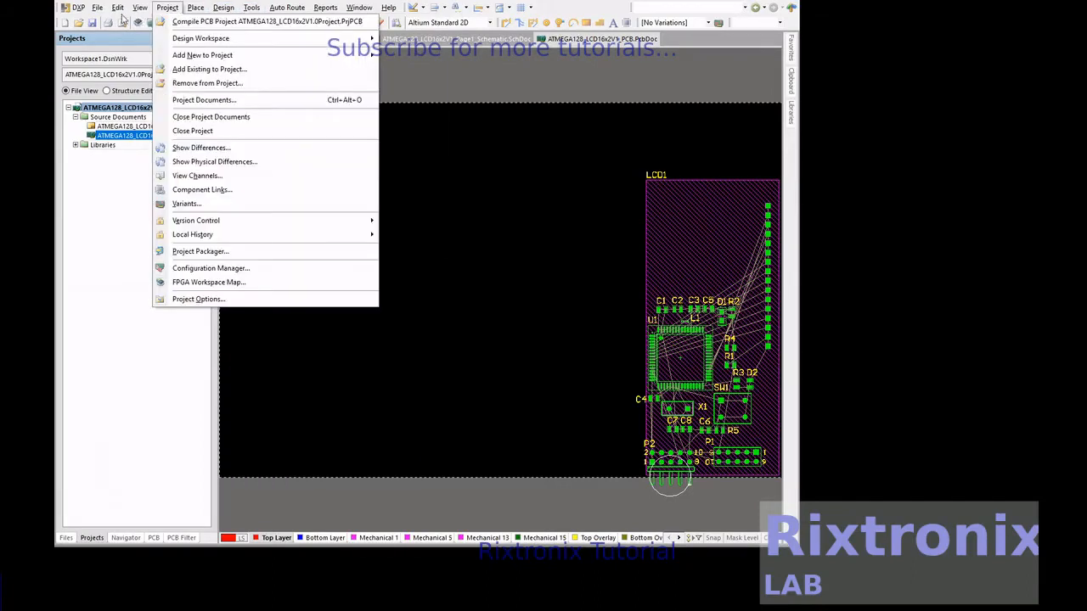
pyautogui.moveTo(140, 10)
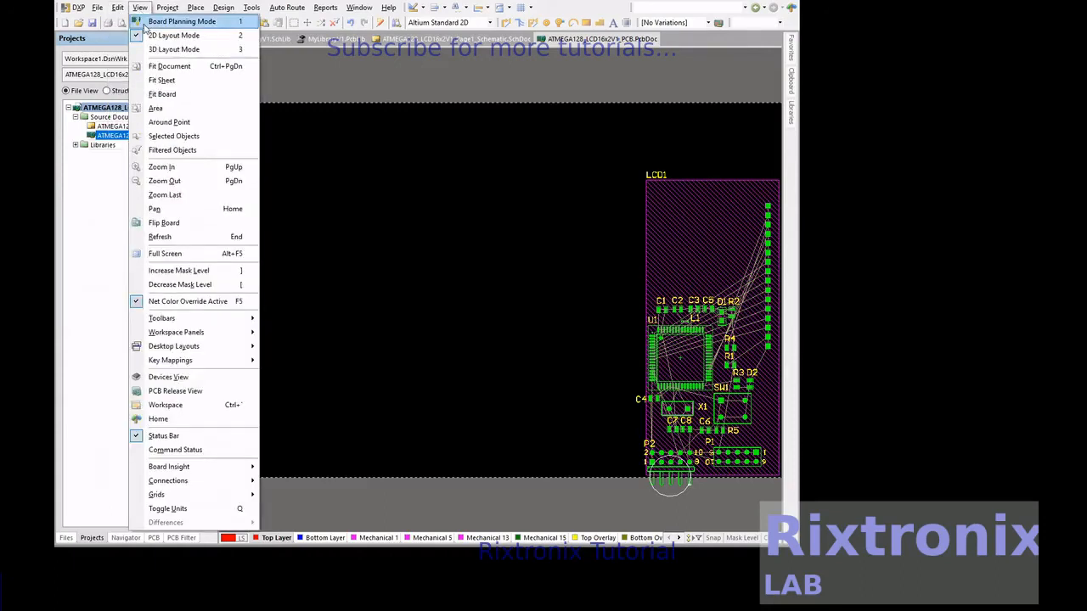
pyautogui.click(148, 23)
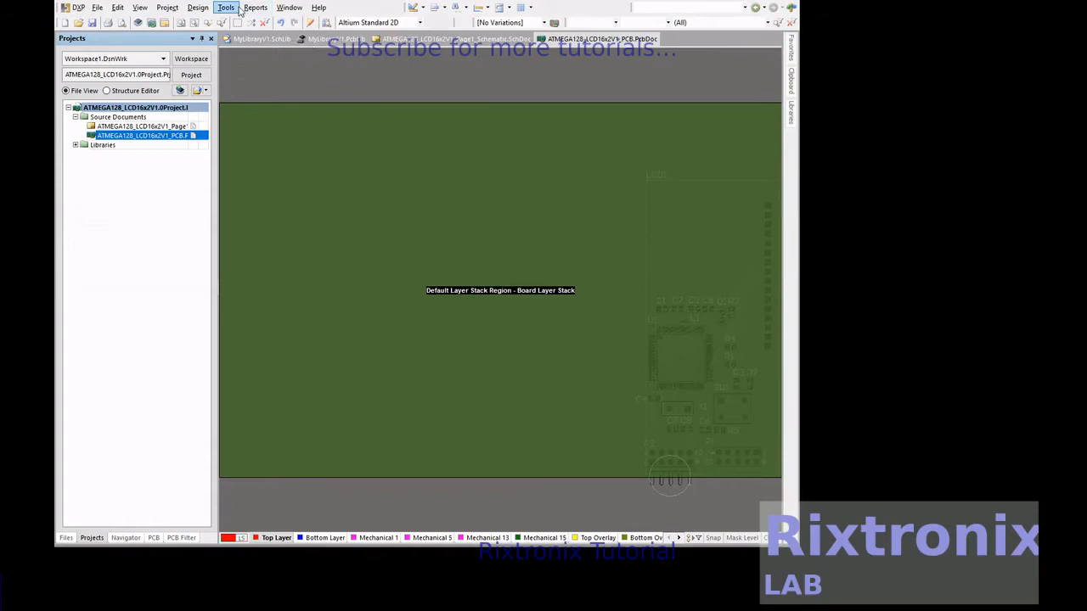
pyautogui.click(227, 7)
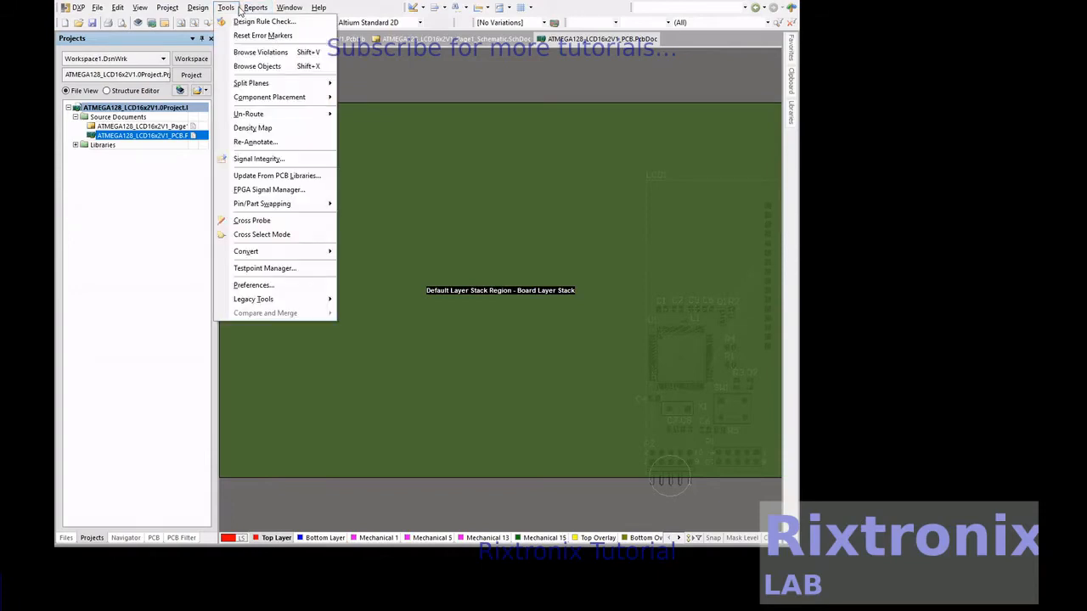